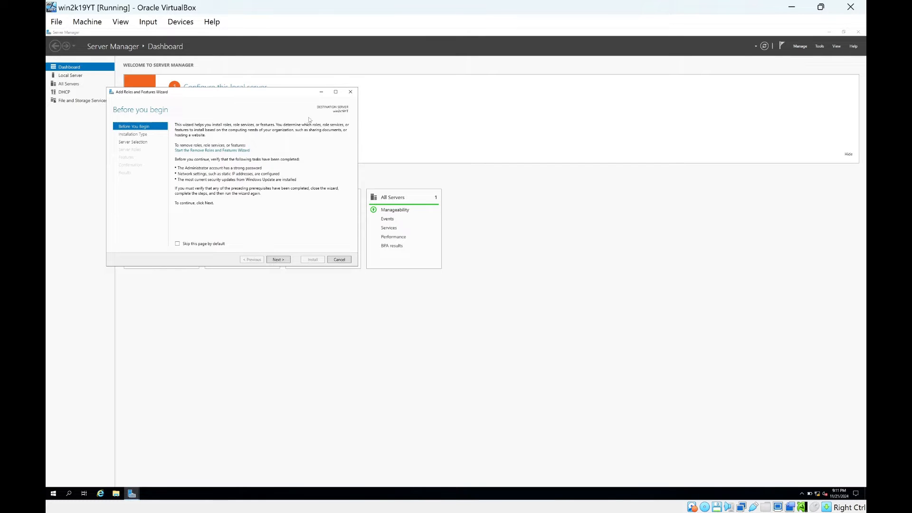
Choose a role-based installation on the preselected server and select the DNS Server role with its required management tools.
left_click(273, 260)
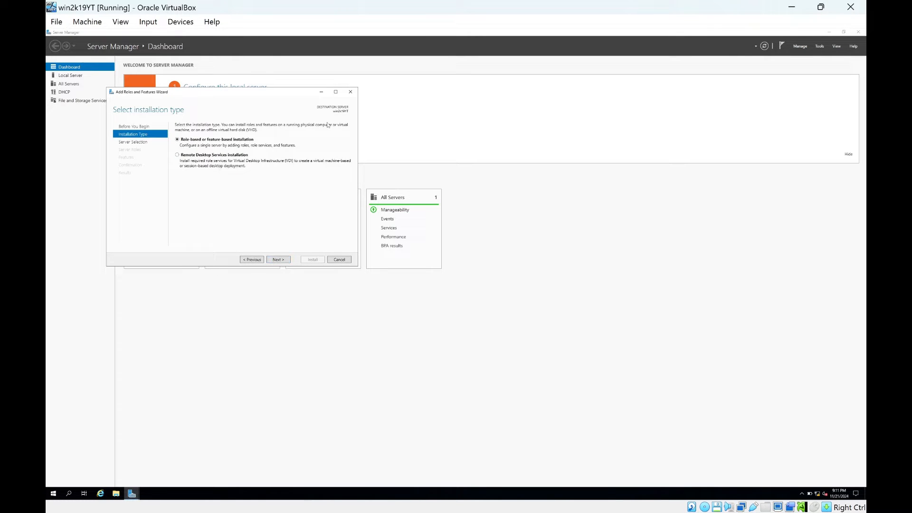
left_click(335, 92)
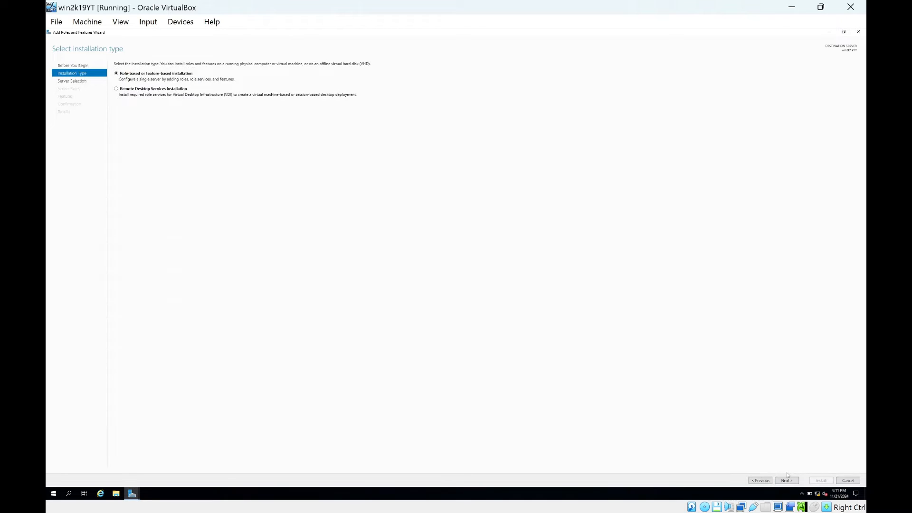
left_click(785, 482)
left_click(786, 481)
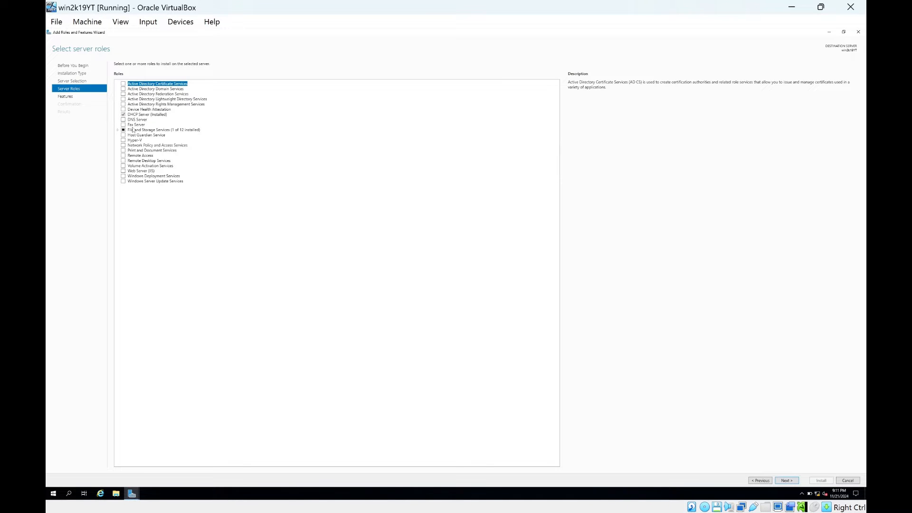
left_click(123, 120)
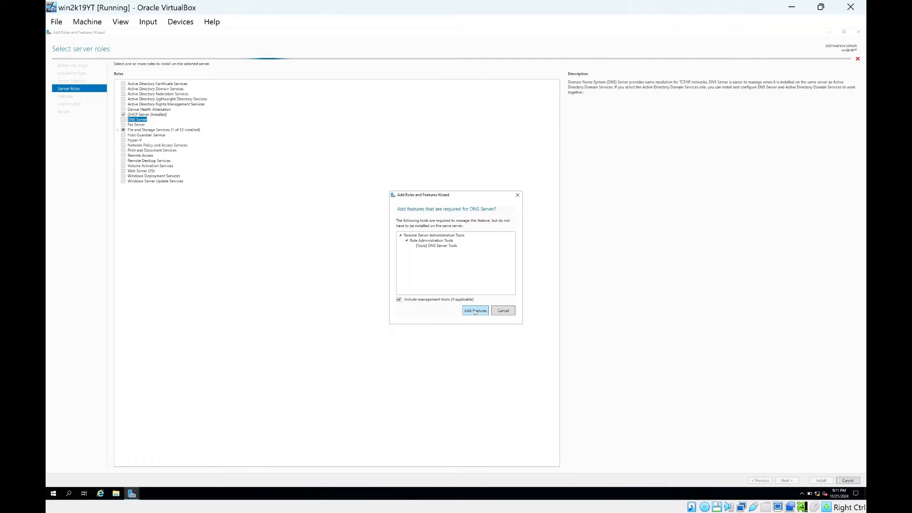
left_click(475, 311)
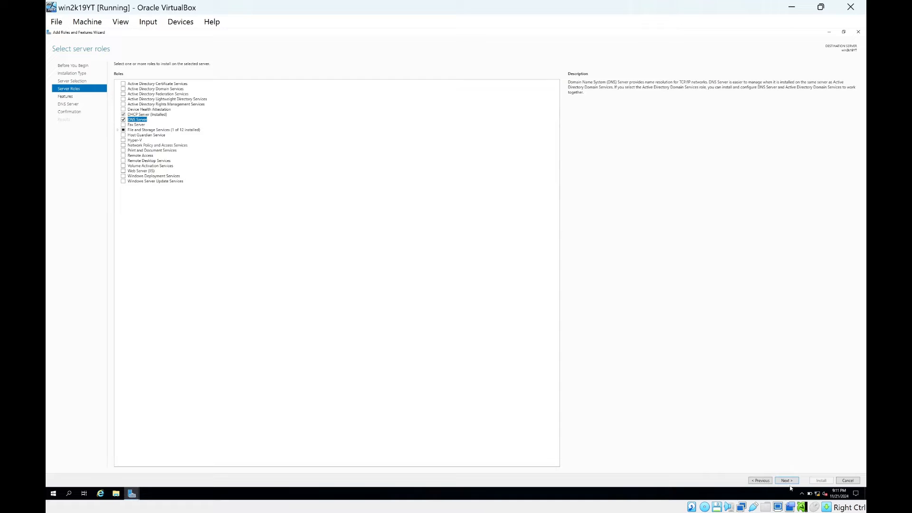
Keep the default features, install the DNS Server role, and close the wizard when the installation finishes.
left_click(789, 482)
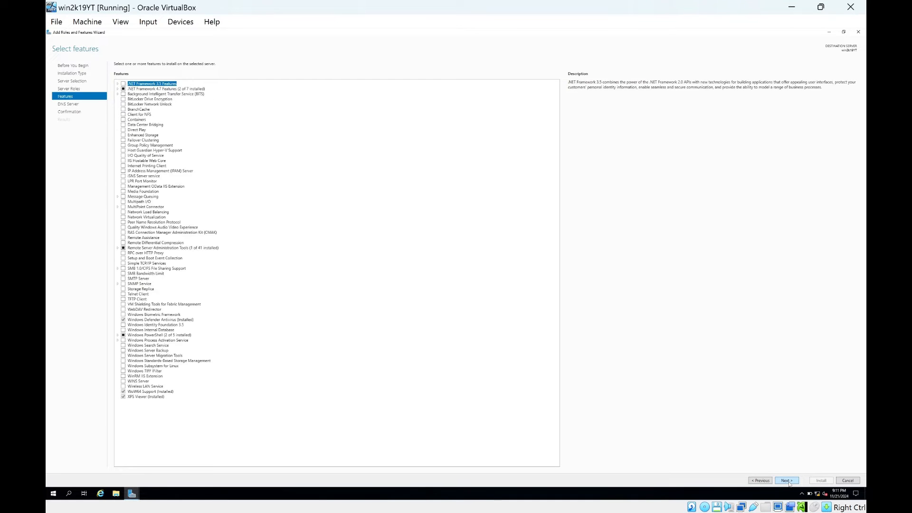
left_click(787, 481)
left_click(789, 482)
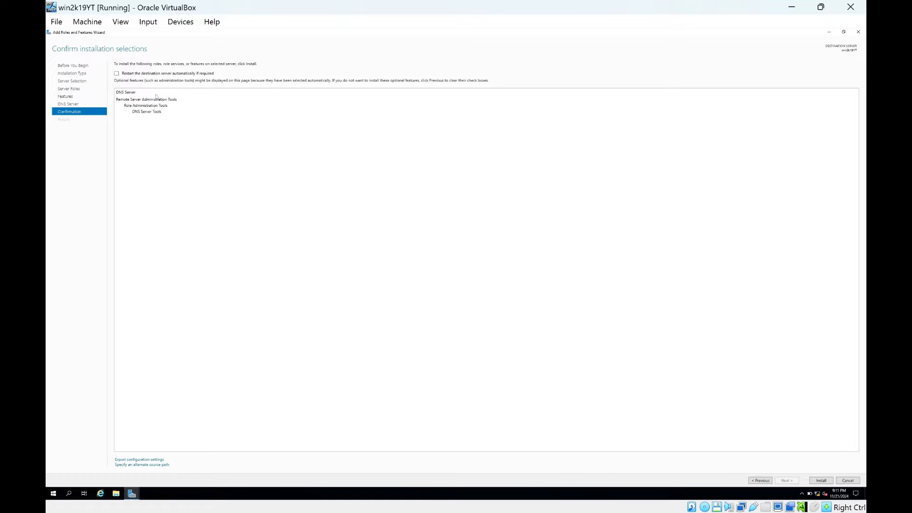
left_click(822, 481)
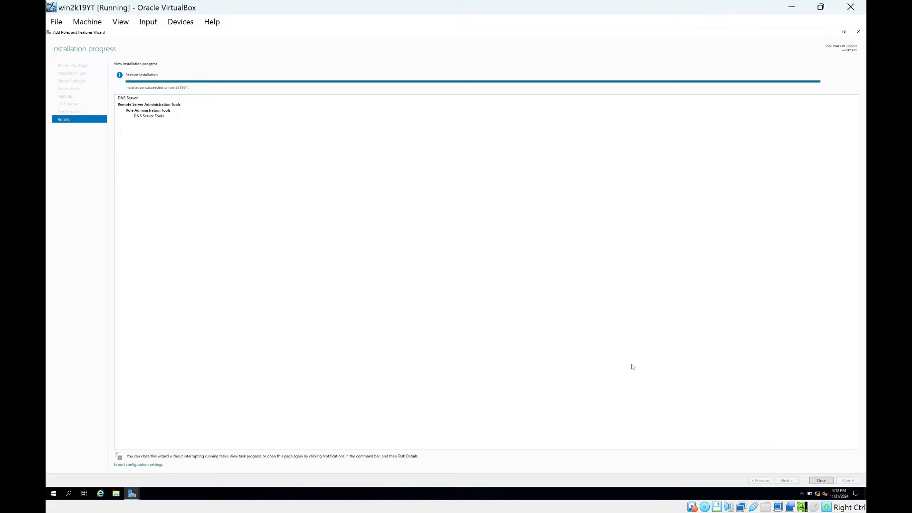
left_click(826, 480)
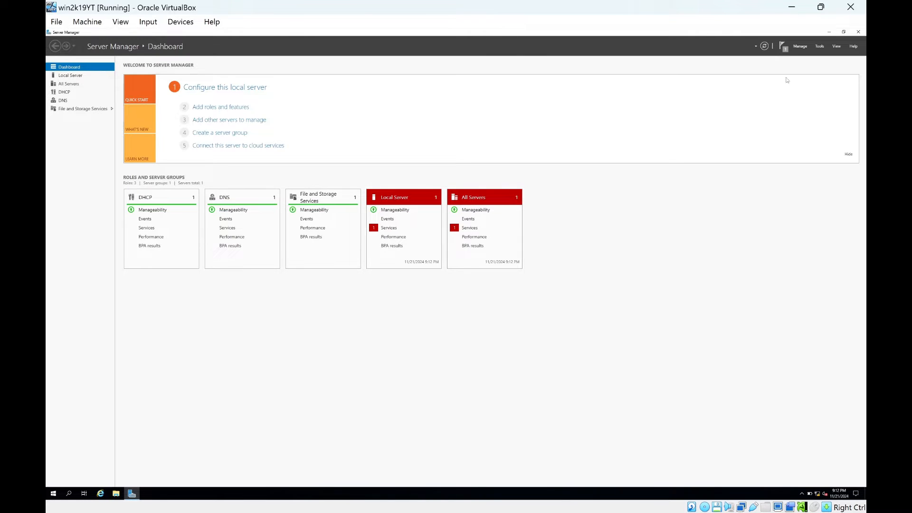
Check the feature installation notification and the manageability details of the DNS server group.
left_click(785, 49)
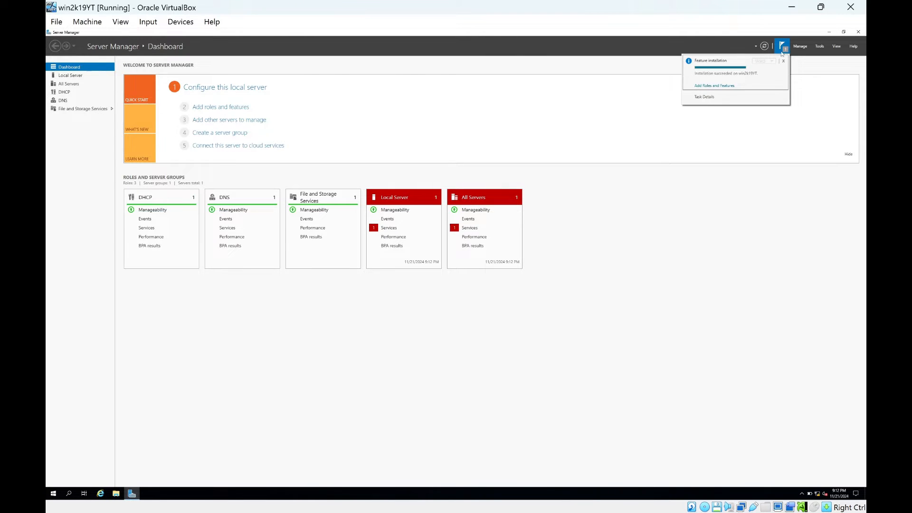
left_click(782, 49)
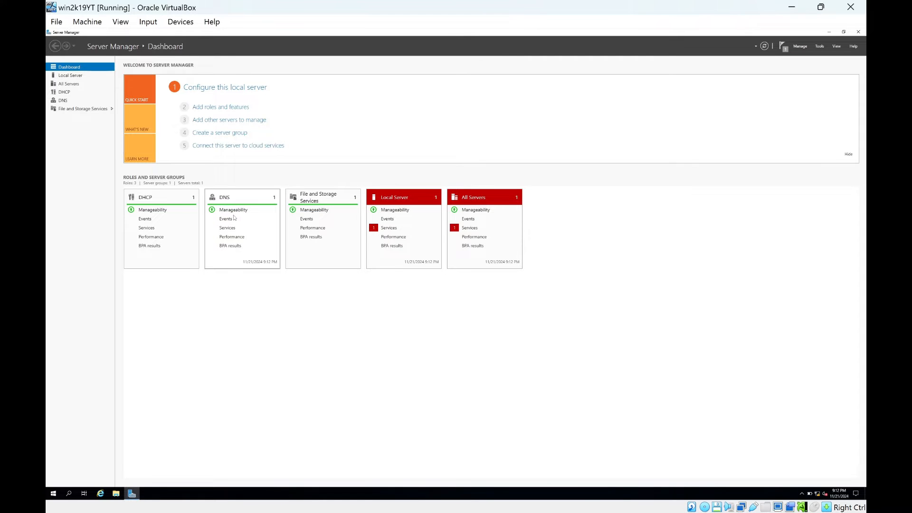
left_click(233, 212)
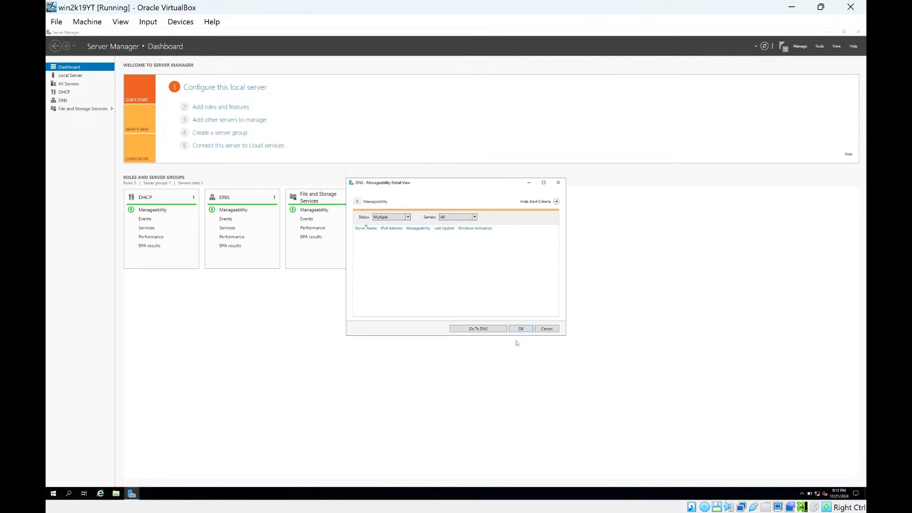
left_click(522, 329)
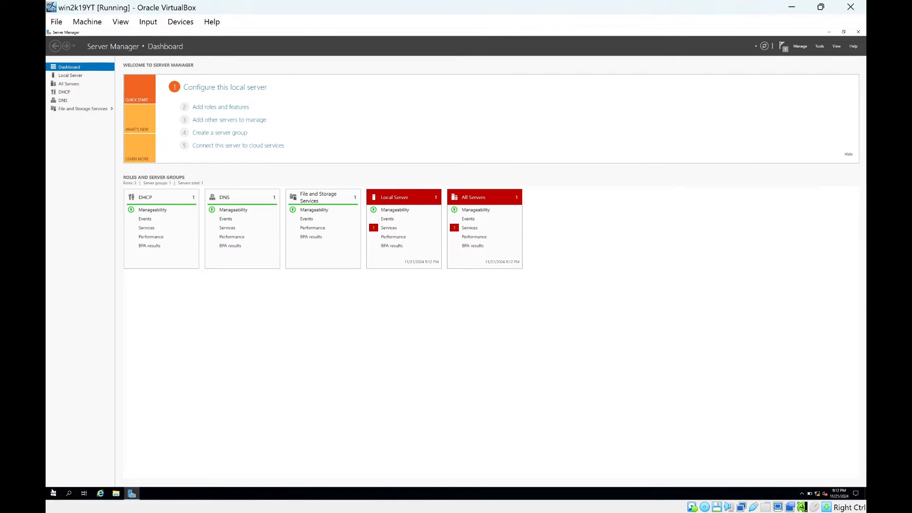
Search Windows for dns, open DNS Manager and maximize its window.
left_click(53, 493)
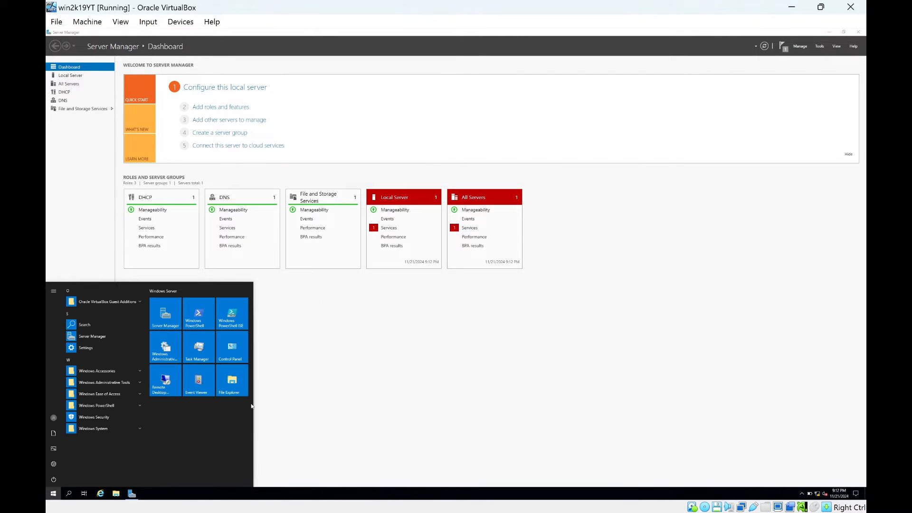
type("dns")
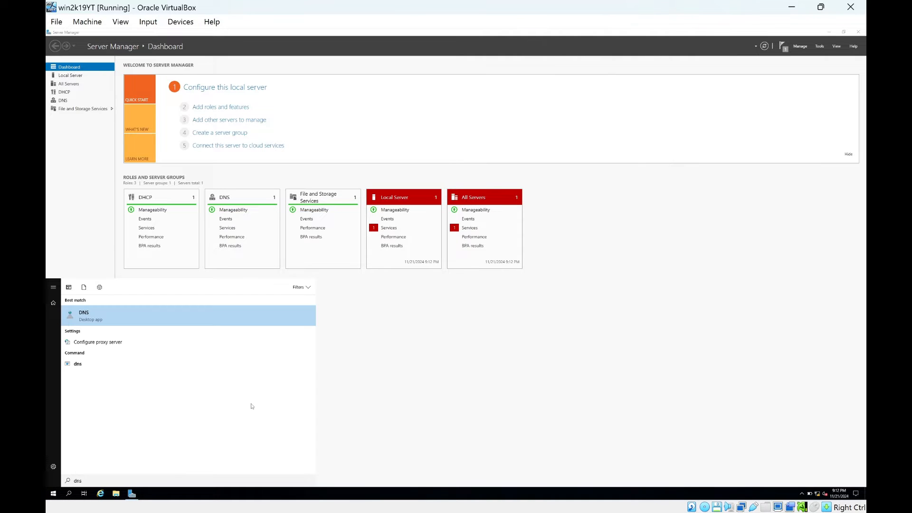
key("Return")
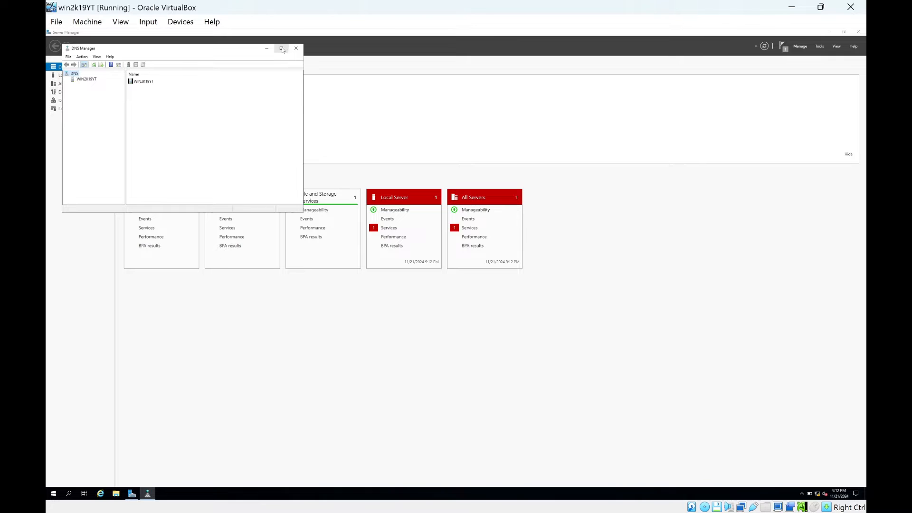
left_click(281, 48)
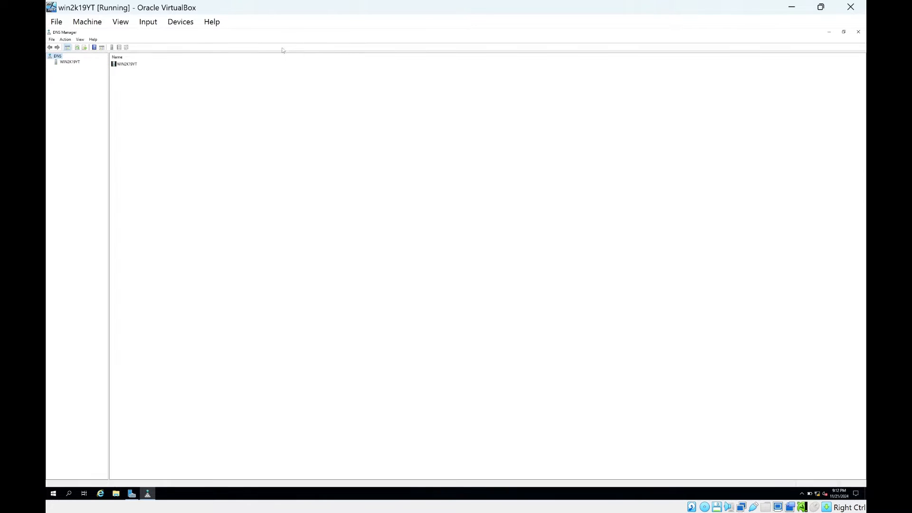
Expand the WIN2K19YT server in a widened console tree and view its forward and reverse lookup zones.
left_click(57, 63)
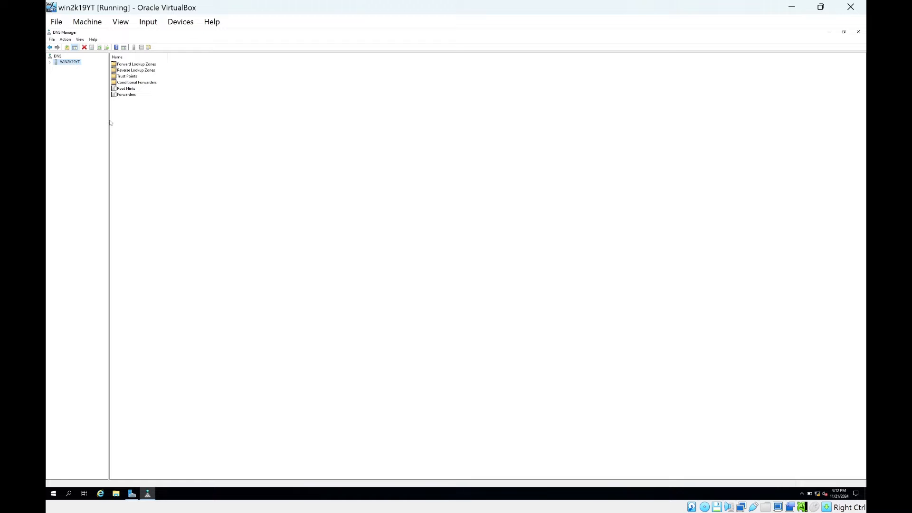
left_click_drag(110, 121, 129, 121)
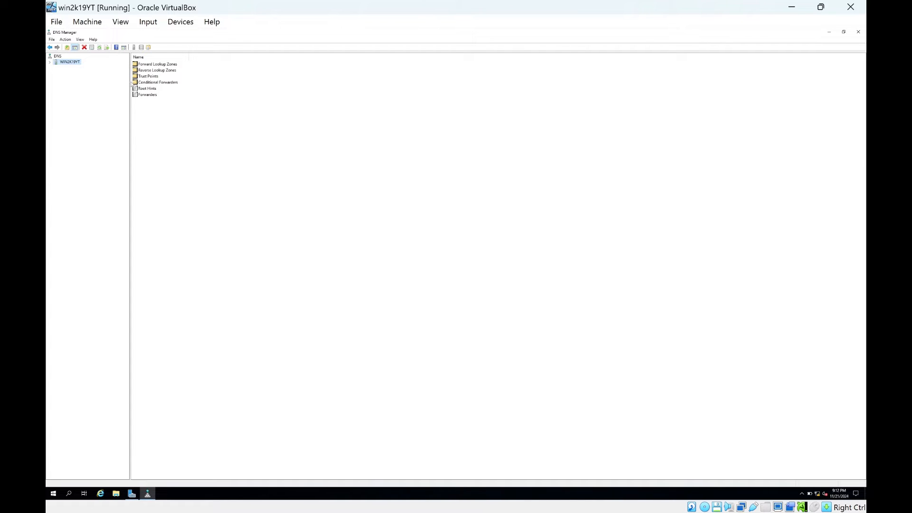
left_click(50, 62)
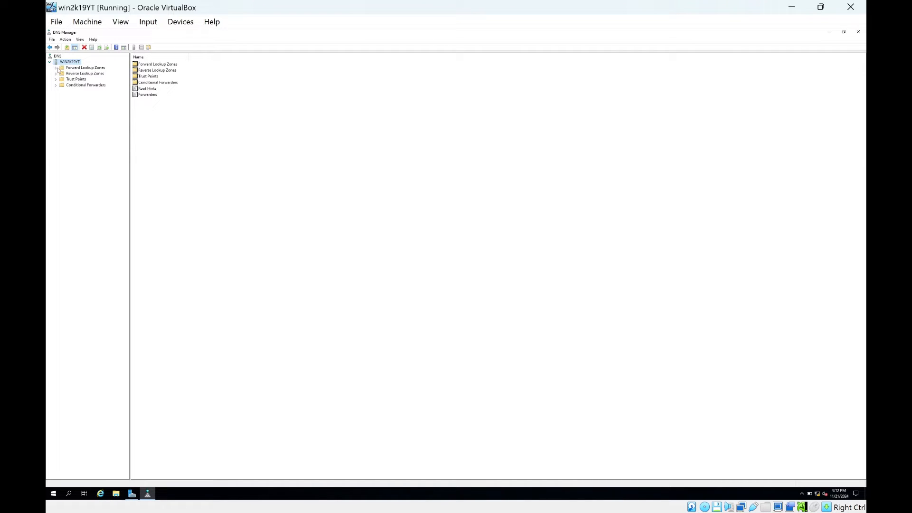
left_click(60, 69)
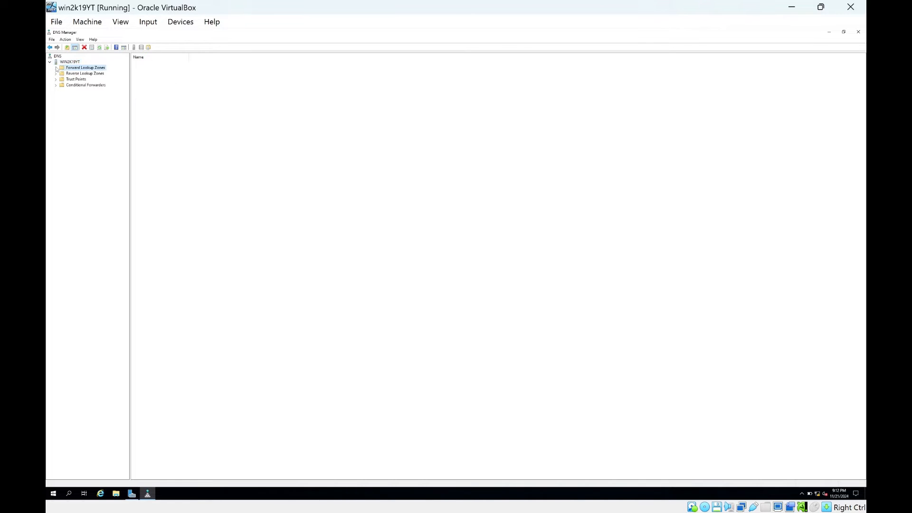
left_click(57, 76)
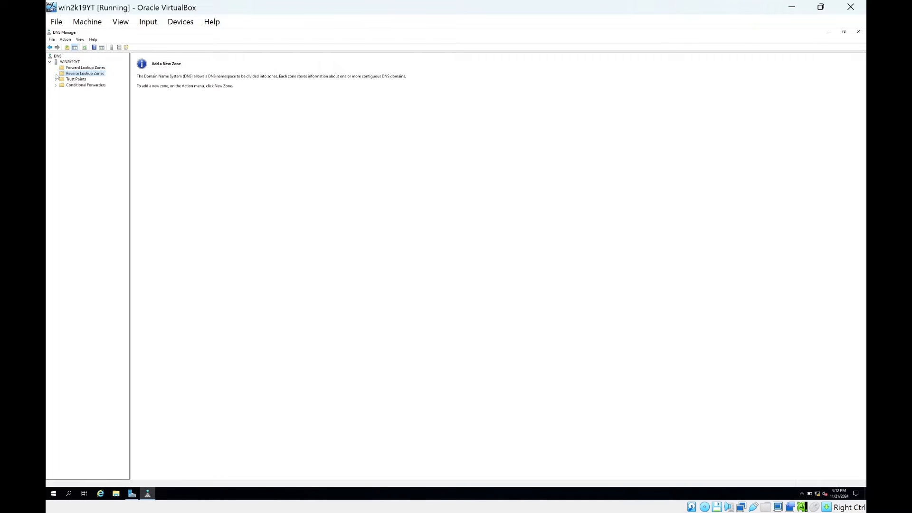
Start a new zone under Forward Lookup Zones and choose Primary zone as its type.
left_click(77, 69)
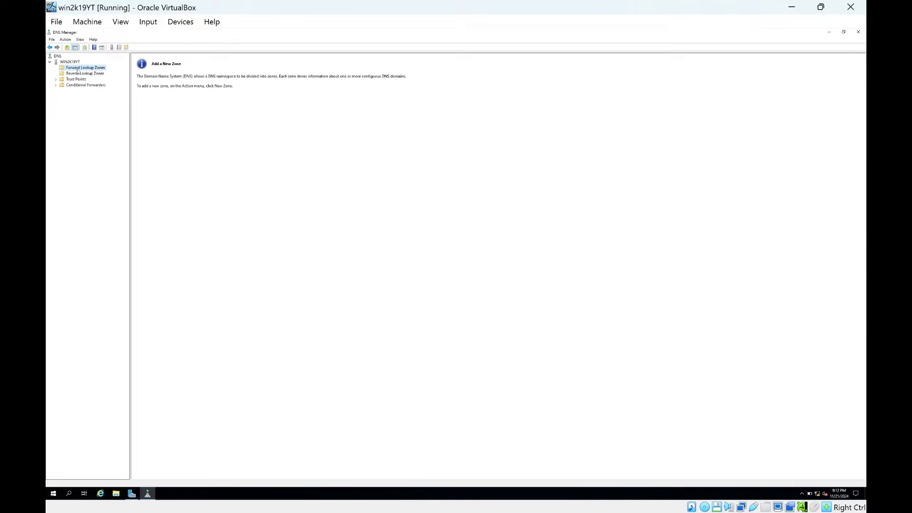
right_click(77, 70)
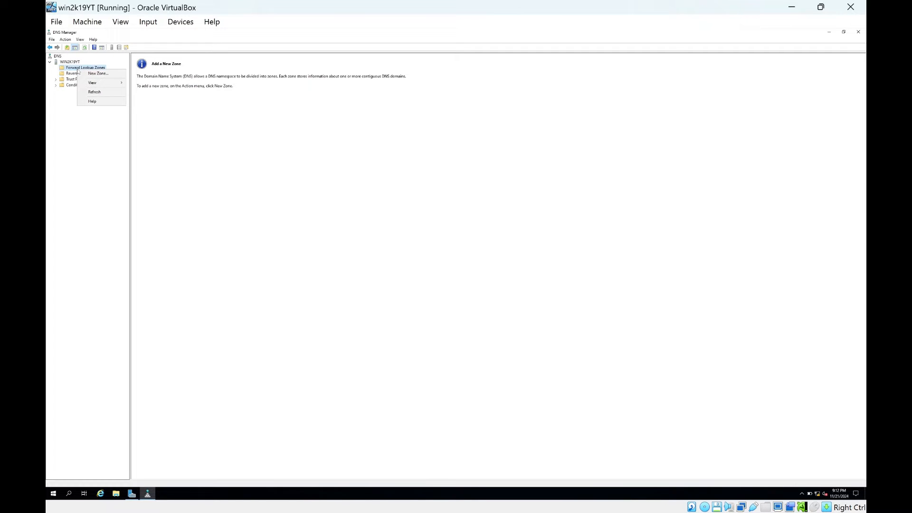
left_click(90, 74)
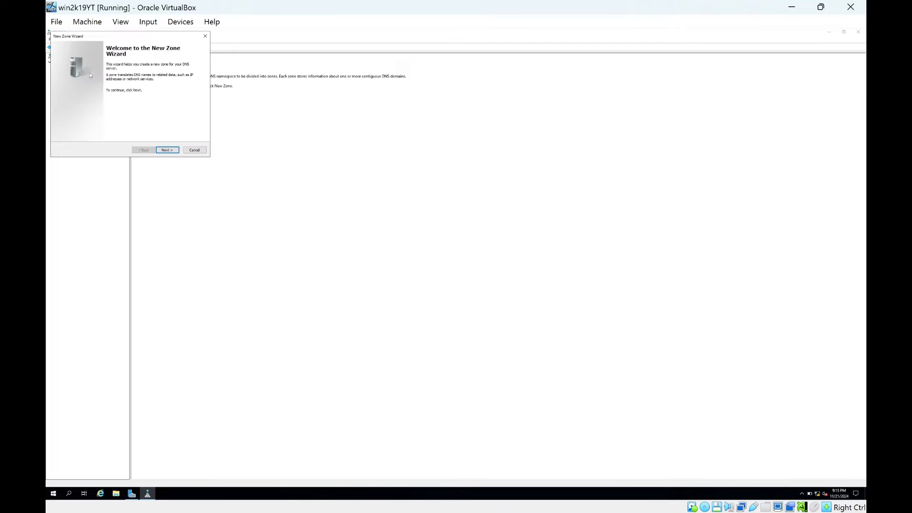
left_click_drag(149, 37, 353, 123)
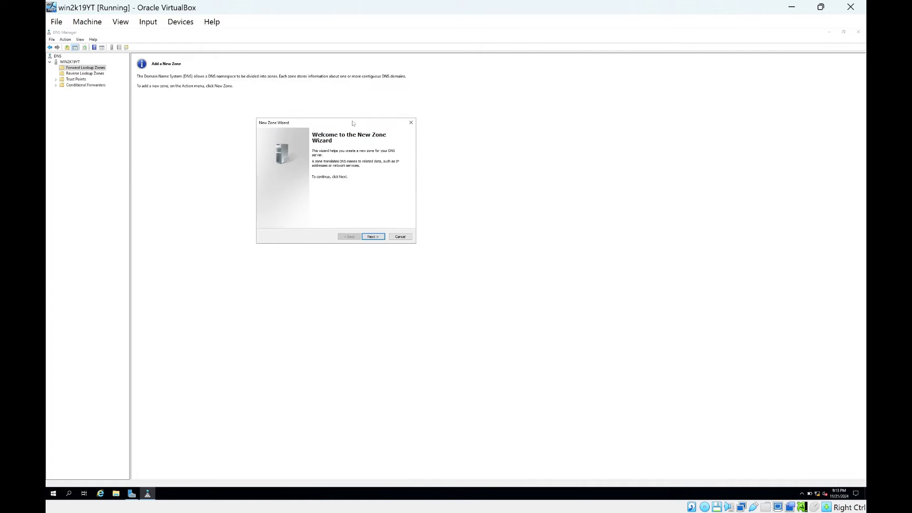
left_click(376, 237)
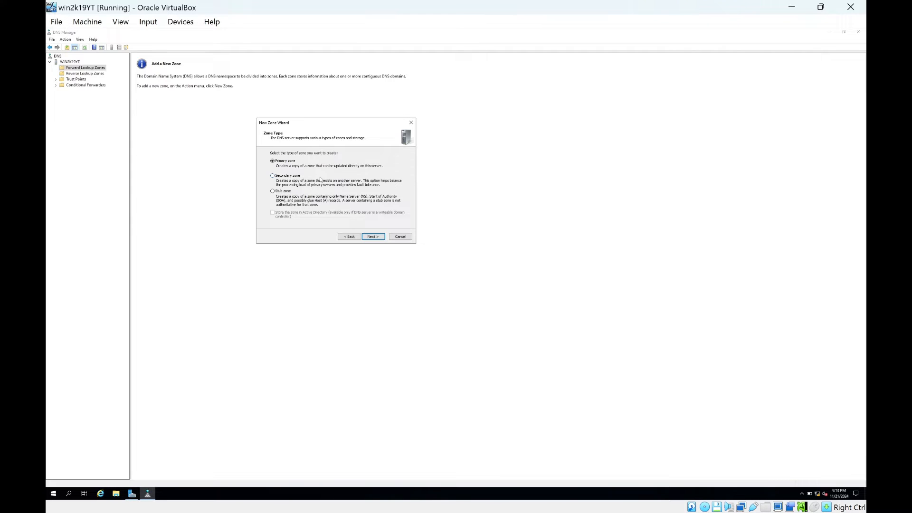
left_click(380, 239)
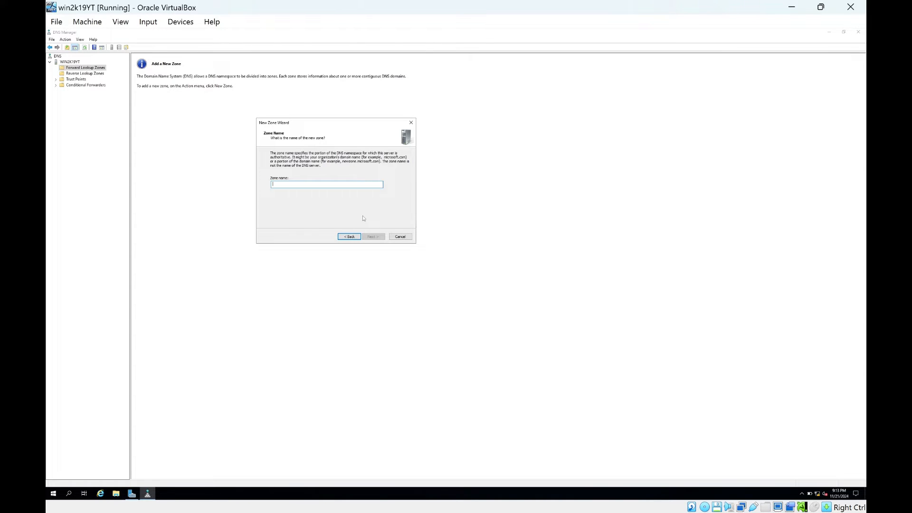
Name the new forward lookup zone newzone.win2k19YT.
type("net")
type("zone.win")
type("2k19")
key("Caps_Lock")
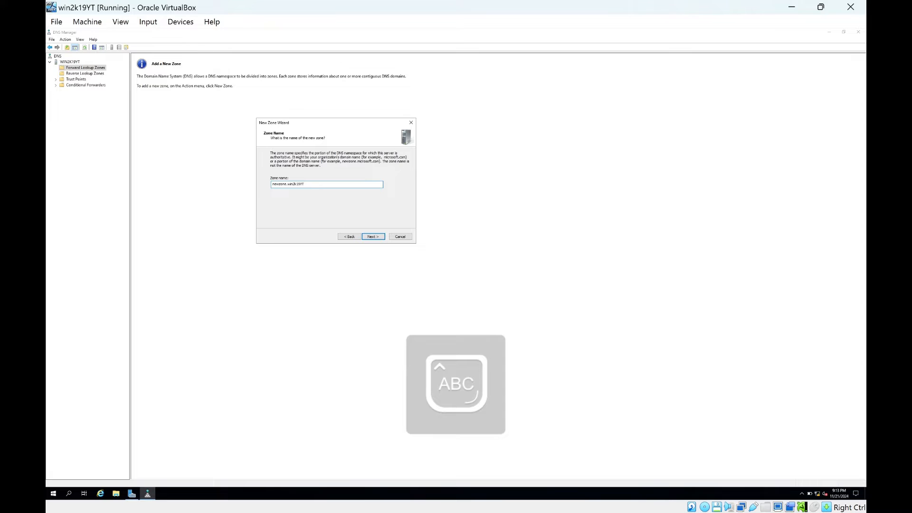
left_click(377, 237)
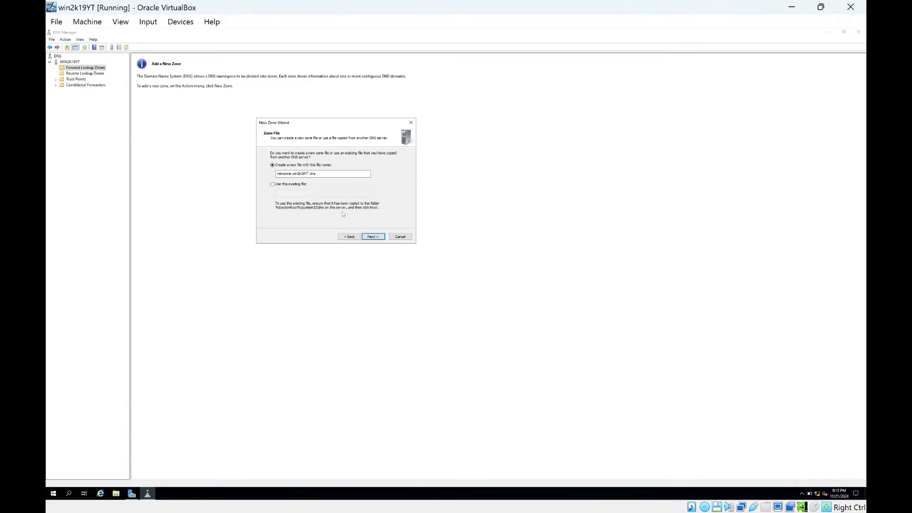
Finish creating the zone with a new file named newzone.win2k19YT.dns and dynamic updates not allowed.
left_click(373, 237)
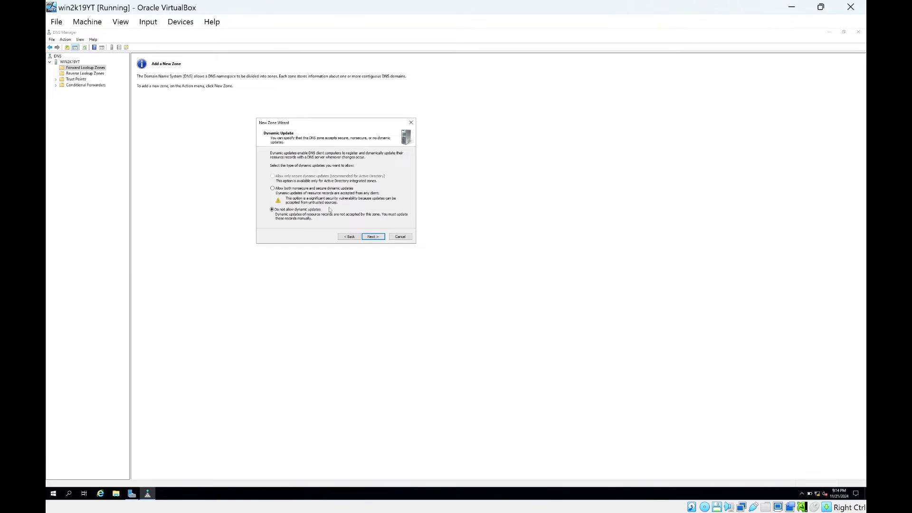
left_click(377, 239)
left_click(378, 239)
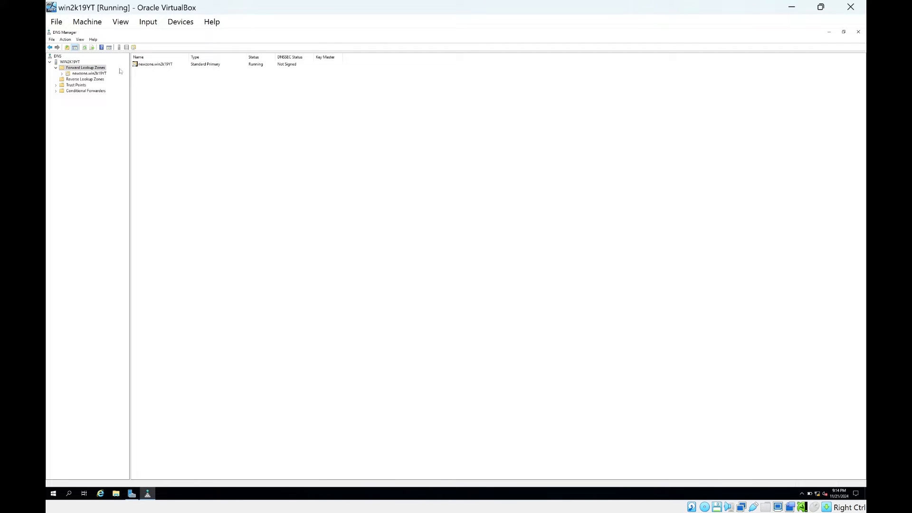
Open the newzone.win2k19YT forward lookup zone to view its records.
left_click(149, 66)
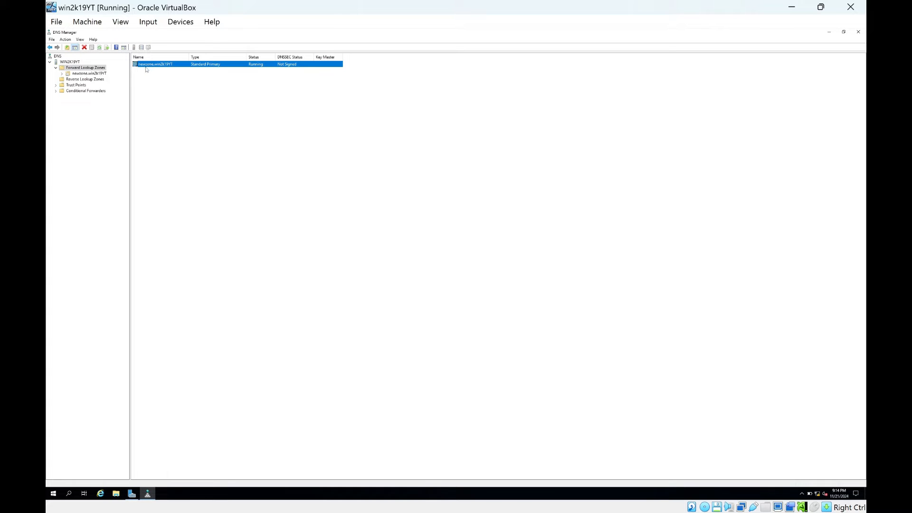
left_click(169, 59)
left_click(77, 75)
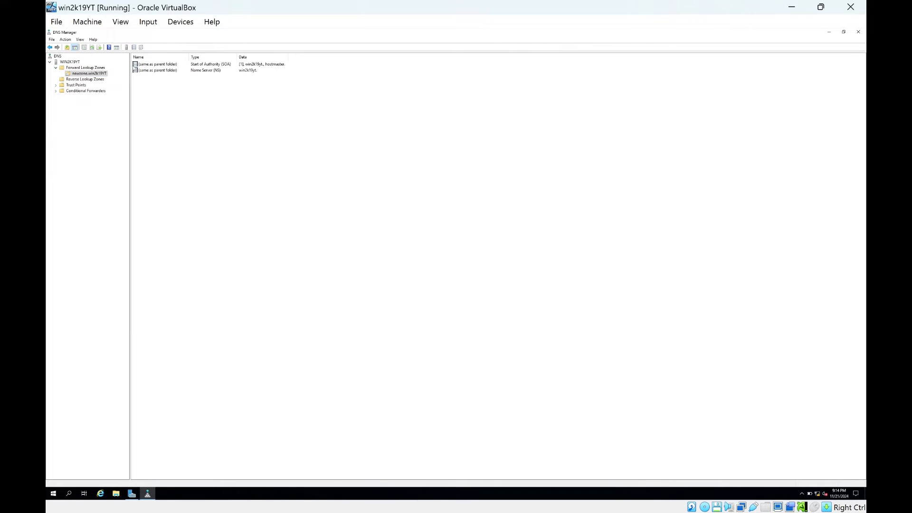
Open the zone's Name Server (NS) record and review the name server, general and zone transfer settings.
left_click(161, 72)
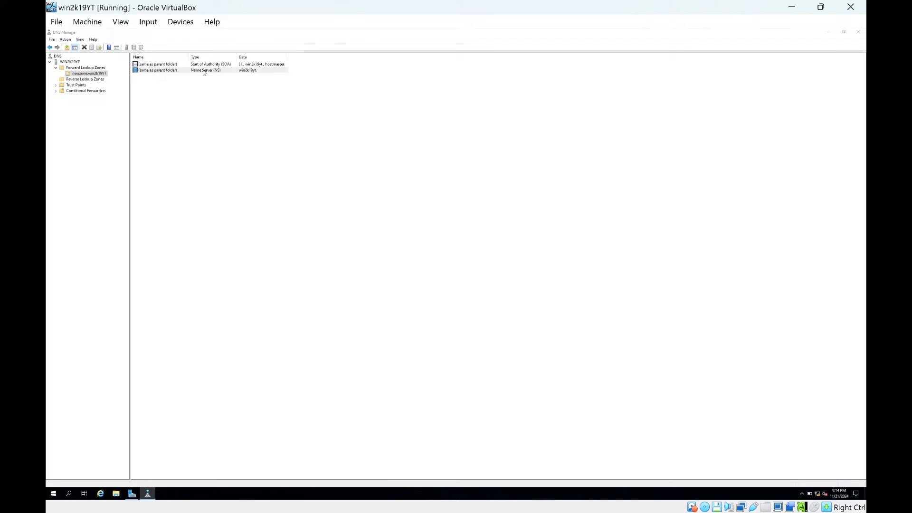
key("Escape")
left_click_drag(436, 187, 420, 135)
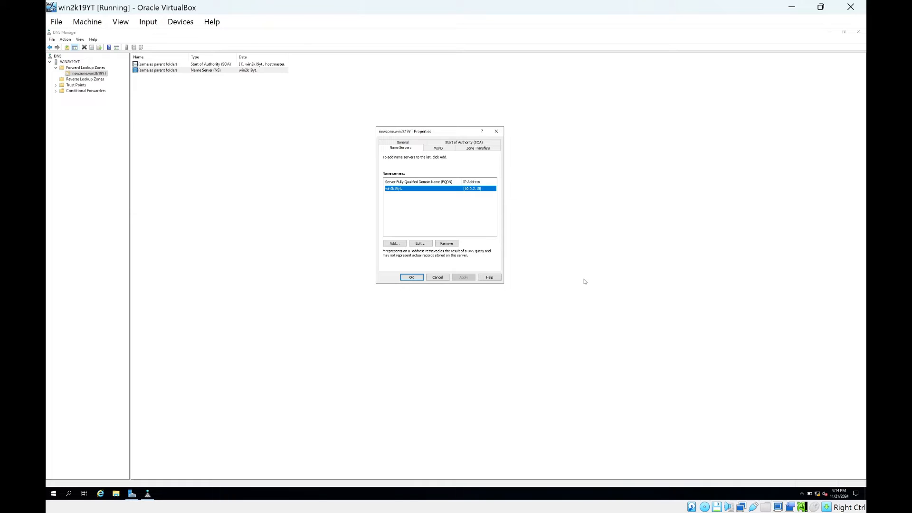
left_click(423, 143)
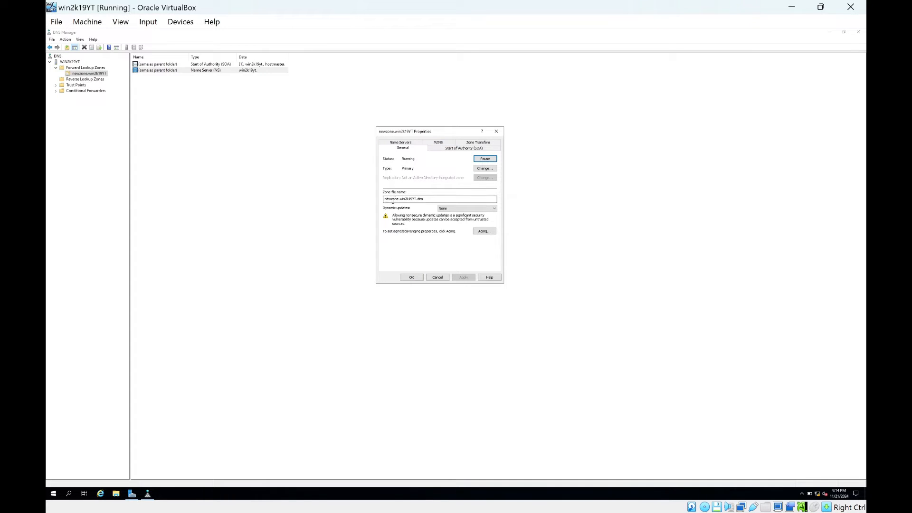
left_click(477, 143)
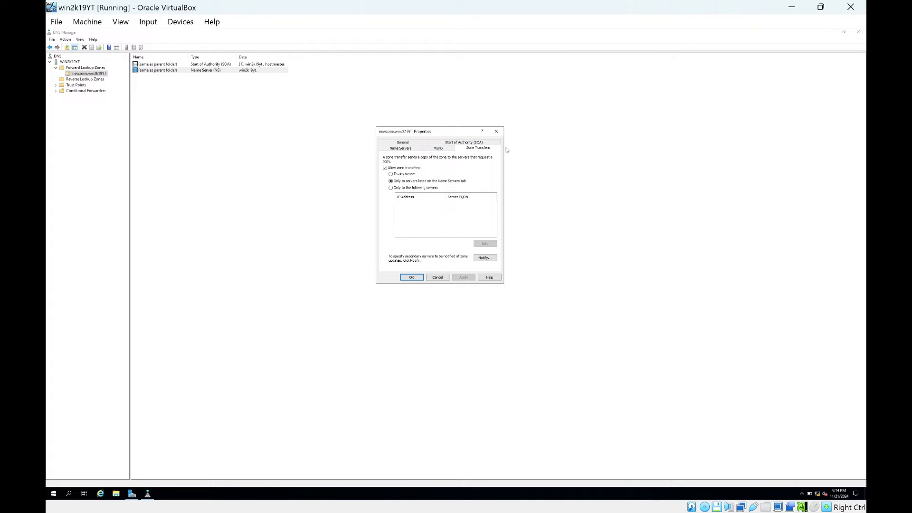
left_click(496, 131)
Open the zone's Start of Authority (SOA) record, examine its settings and close it.
left_click(175, 69)
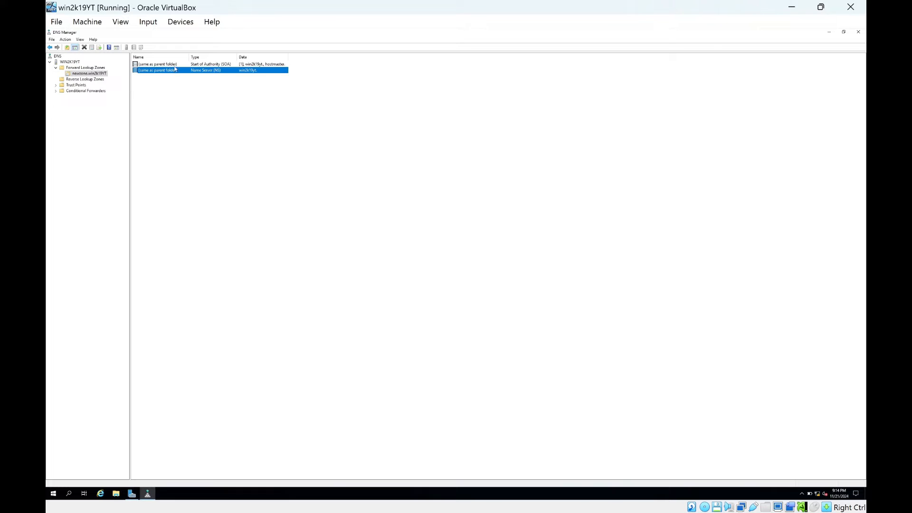
double_click(180, 64)
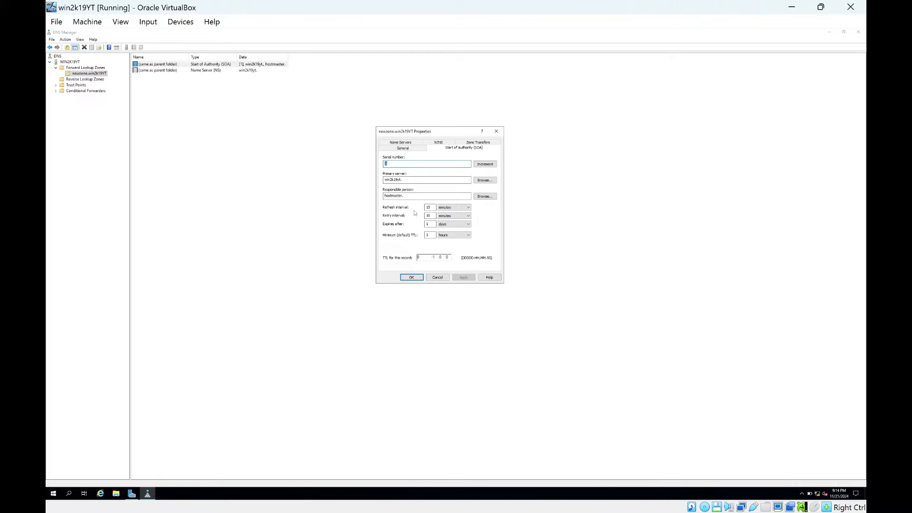
left_click(412, 278)
left_click(305, 226)
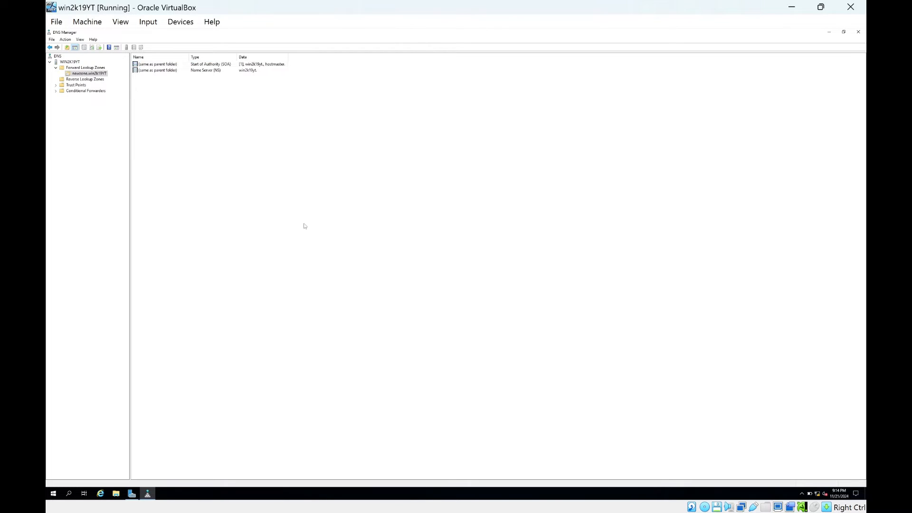
right_click(225, 162)
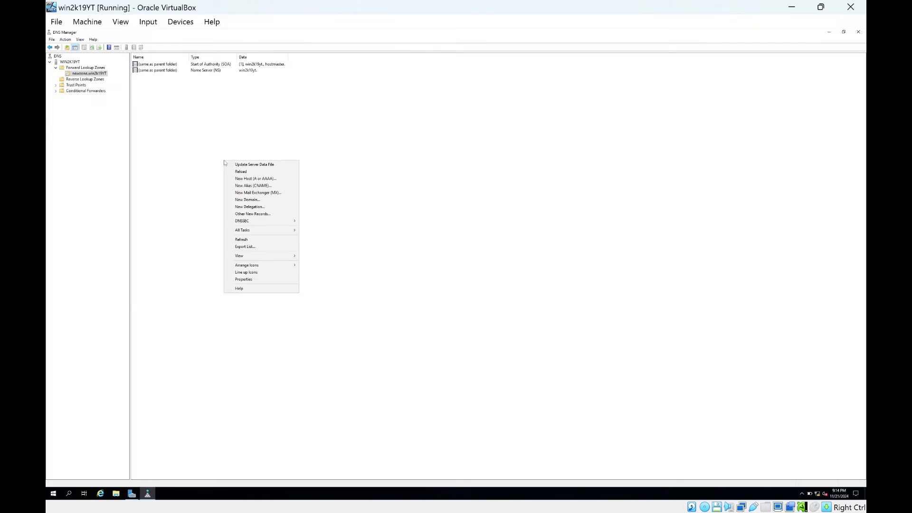
left_click(263, 179)
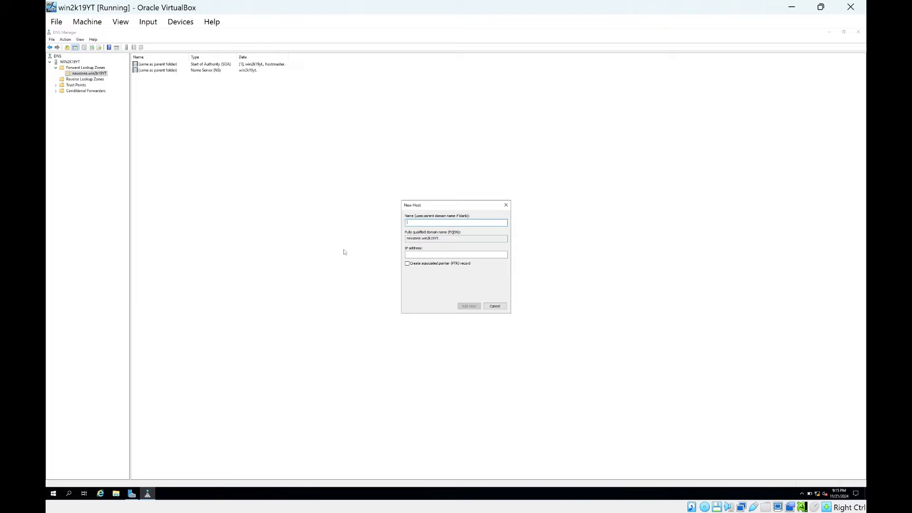
type("WW")
key("BackSpace")
key("BackSpace")
key("Caps_Lock")
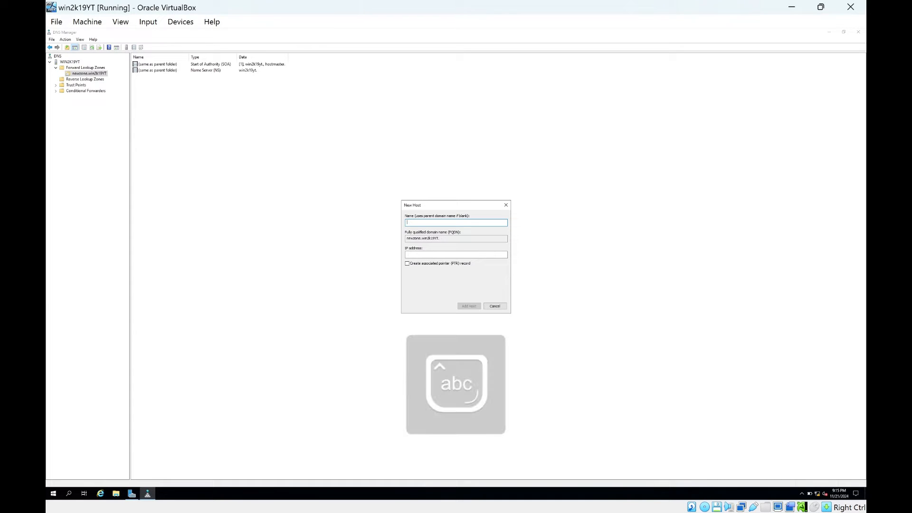
type("www")
Give the www host the IP address 10.0.2.15 and add it to the zone.
key("Tab")
key("Tab")
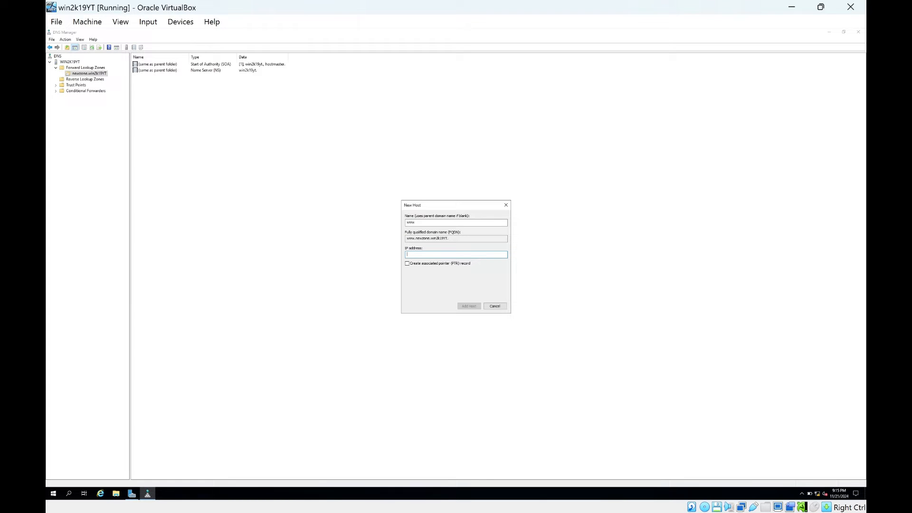
type("10.0.2.15")
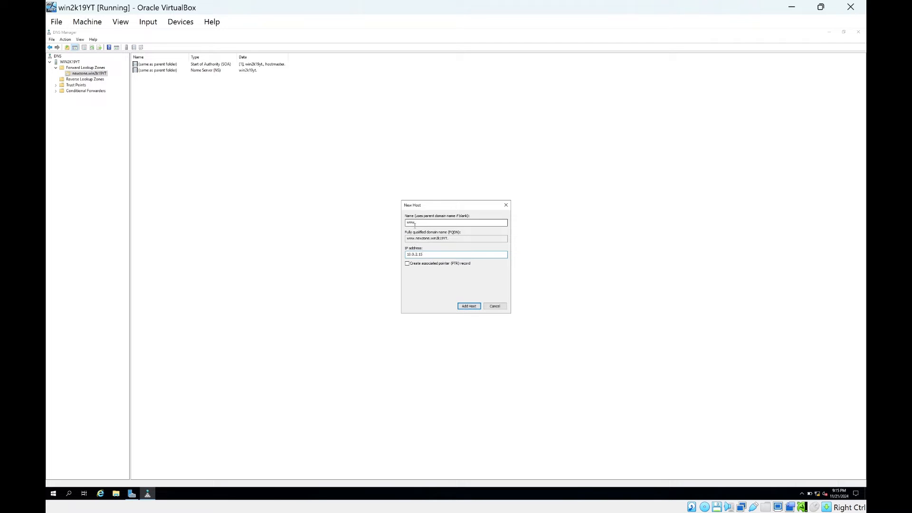
left_click(470, 308)
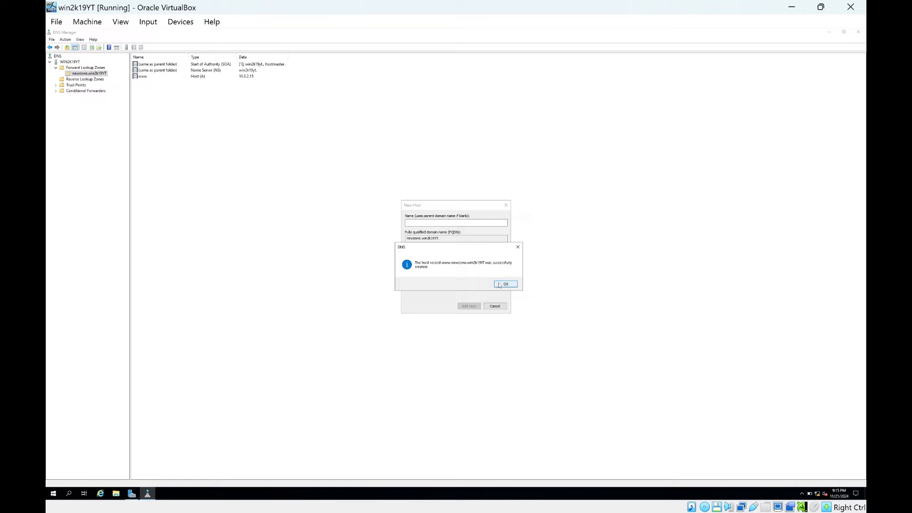
left_click(504, 285)
left_click(495, 306)
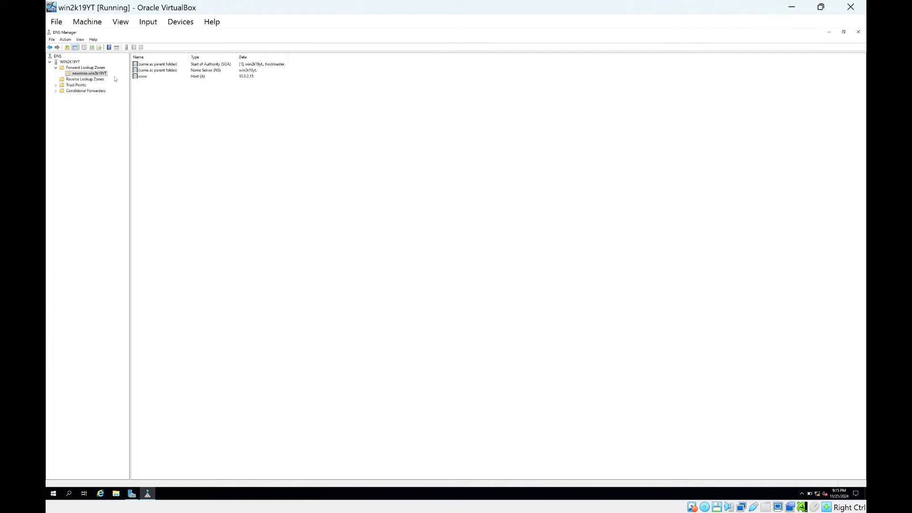
Open the www record's properties and place a Command Prompt window beside them.
double_click(153, 77)
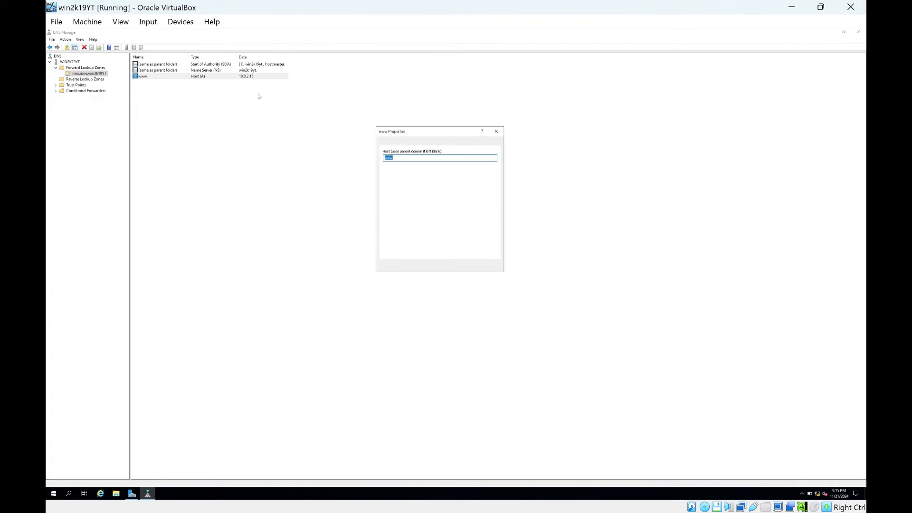
left_click(54, 493)
type("cmd")
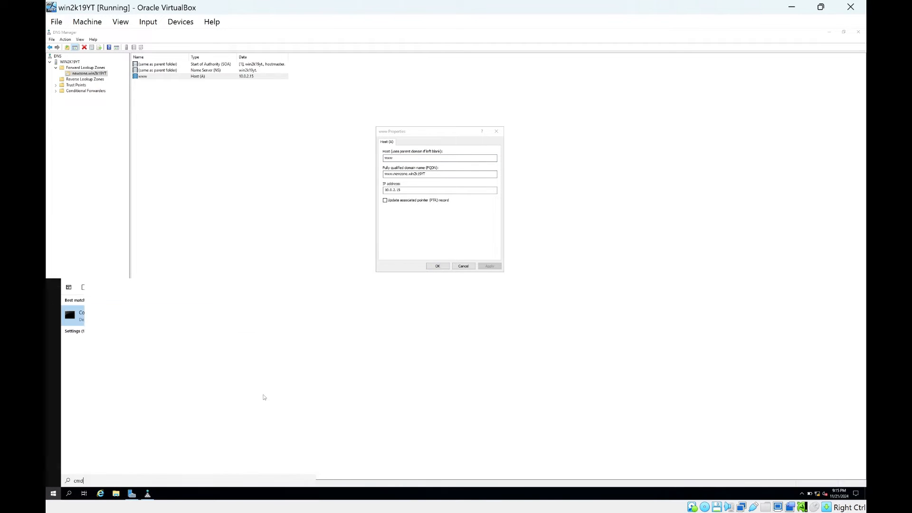
key("Return")
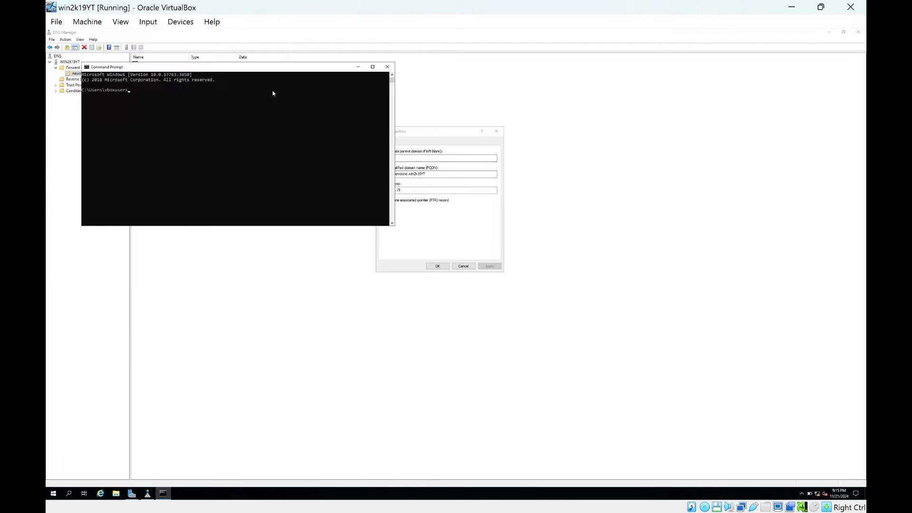
left_click_drag(249, 70, 228, 120)
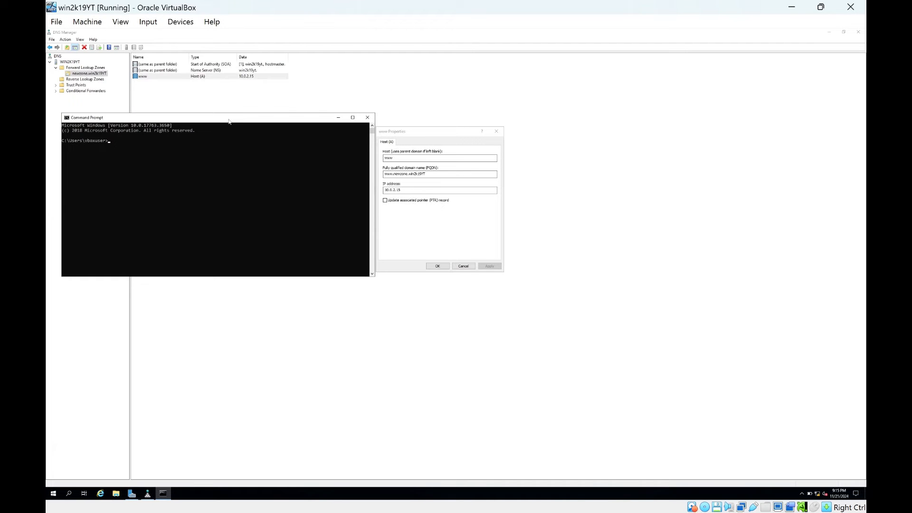
type("ping")
type(" 222")
key("BackSpace")
key("BackSpace")
key("BackSpace")
key("BackSpace")
type("www.newzone.win2k19")
key("Caps_Lock")
type("YT")
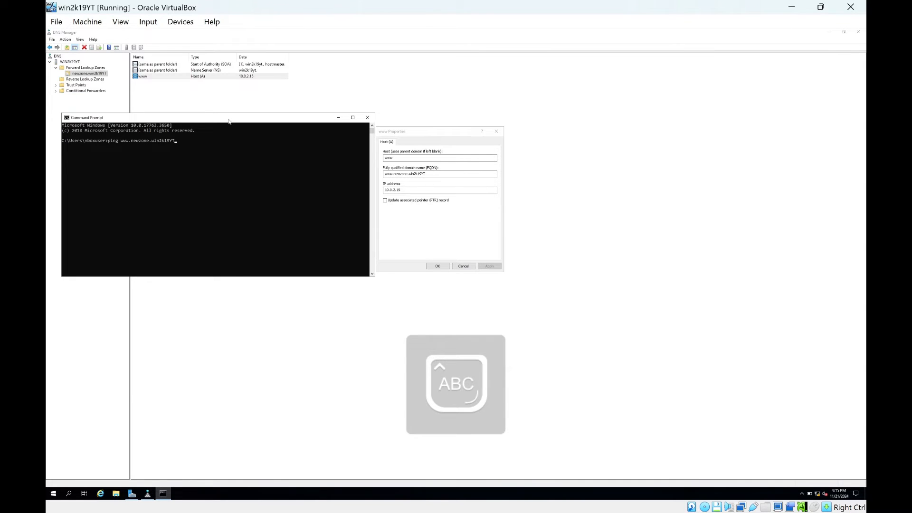
key("Return")
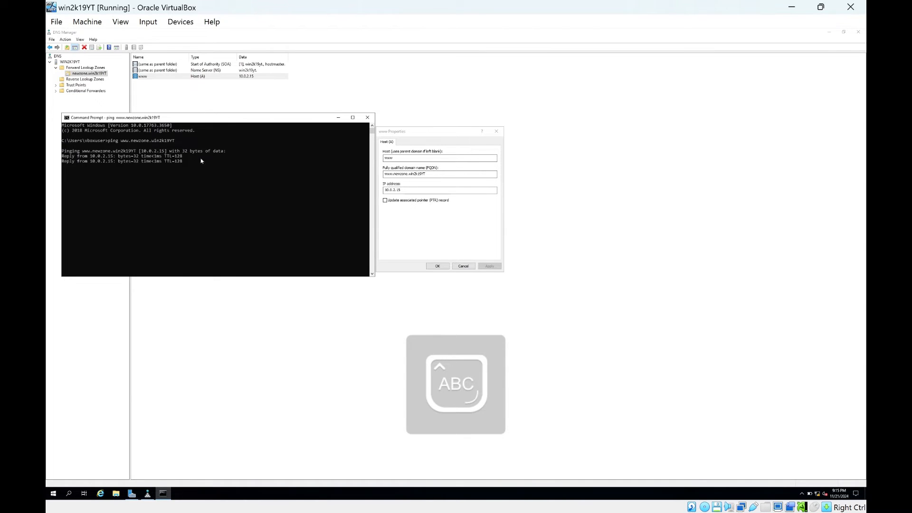
Compare the www record's fully qualified domain name and IP address with the ping output, then close its properties.
left_click_drag(400, 131, 444, 133)
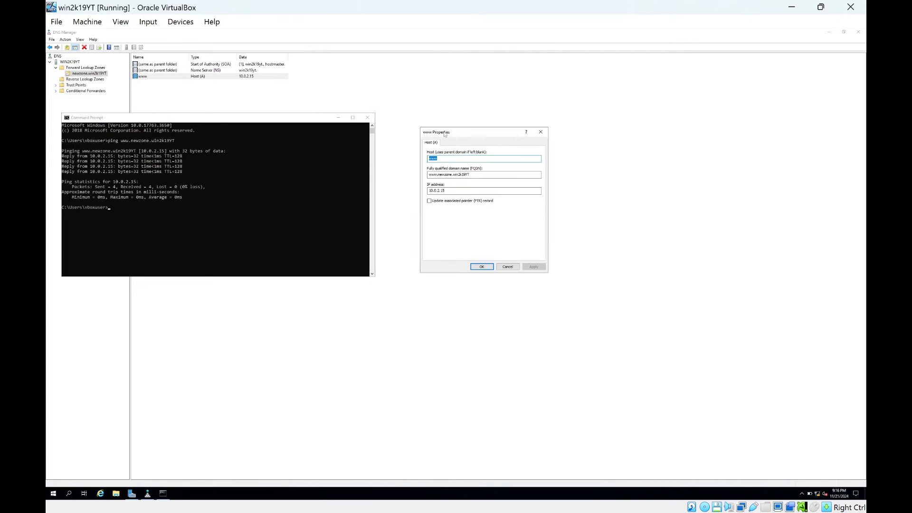
left_click(448, 192)
double_click(441, 192)
left_click(438, 175)
left_click(443, 191)
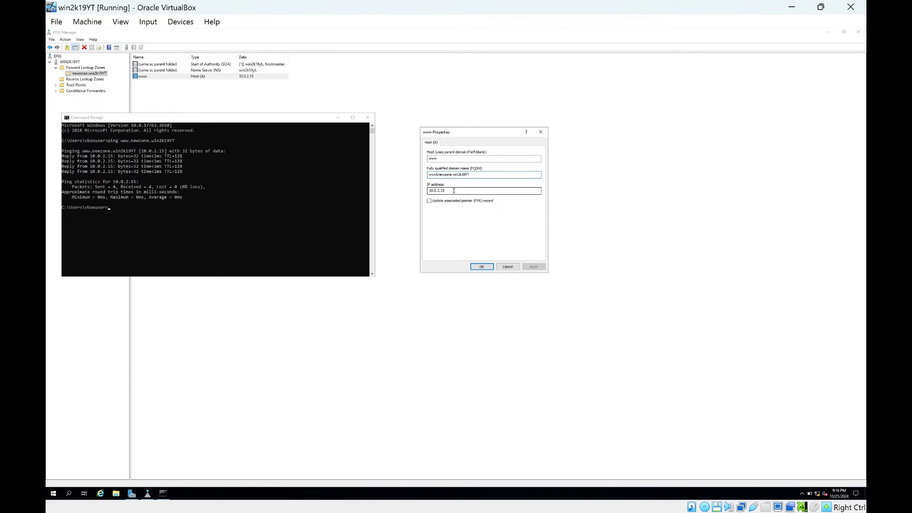
left_click_drag(430, 176, 469, 175)
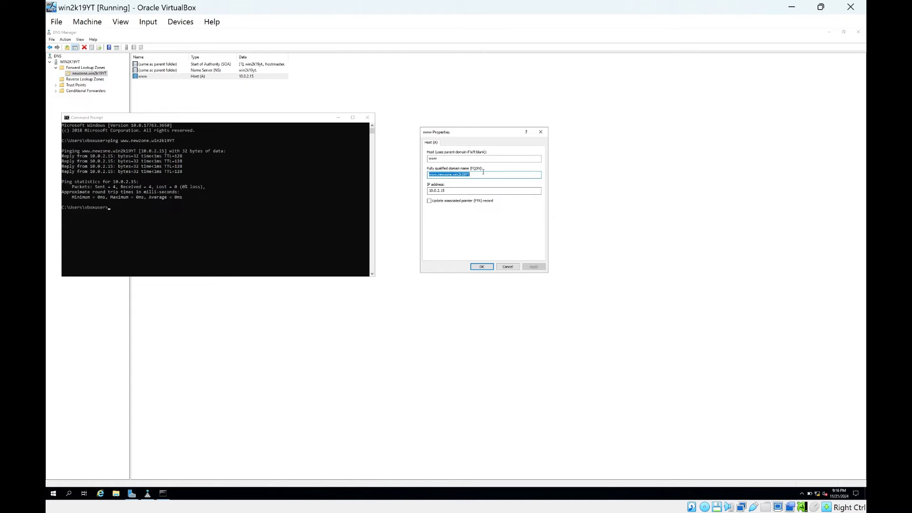
left_click(482, 178)
left_click(440, 190)
double_click(435, 191)
left_click(434, 191)
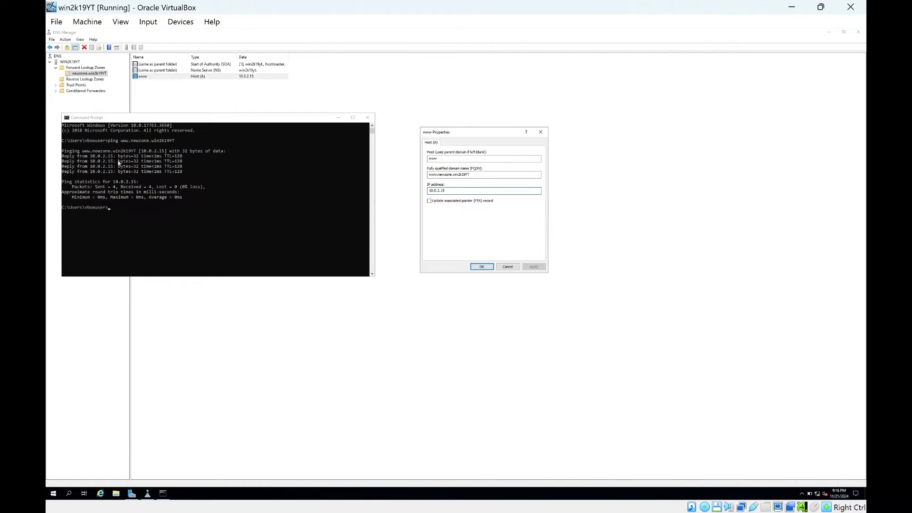
left_click(483, 267)
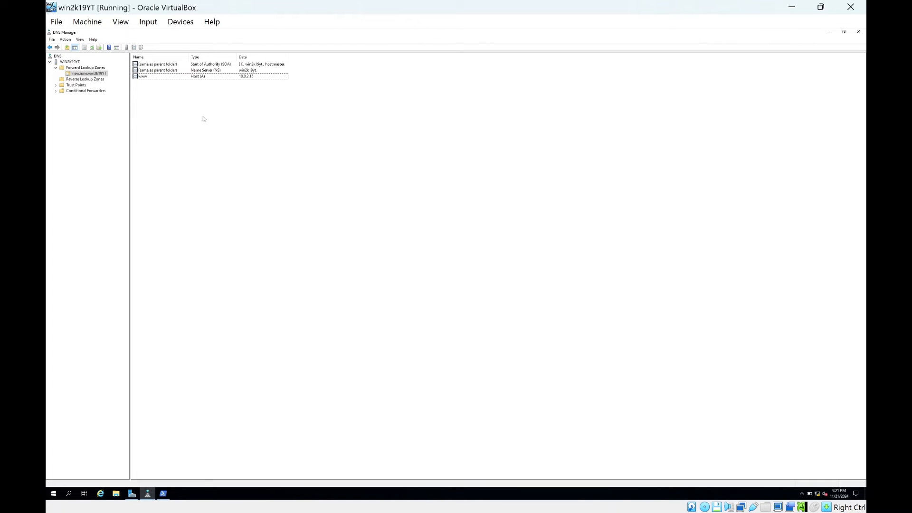
Start another new host (A) record in the newzone.win2k19YT zone and name it shop.
right_click(180, 129)
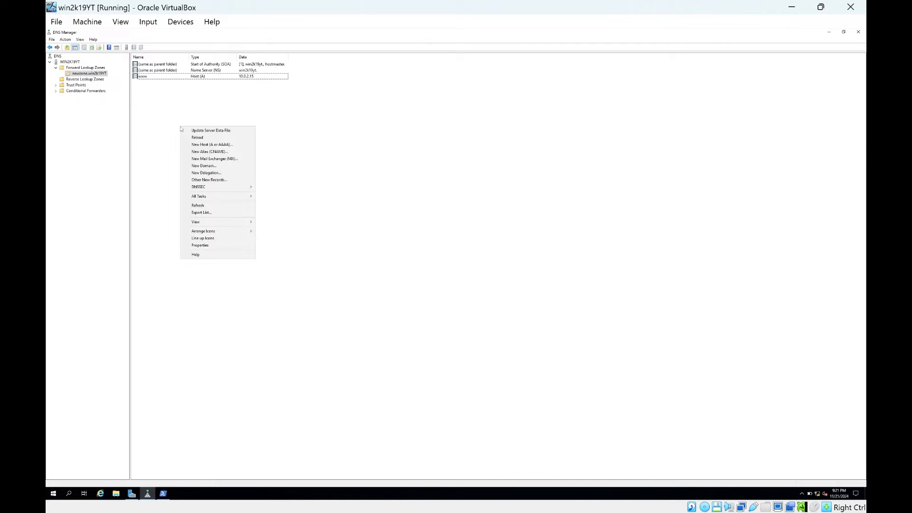
left_click(199, 144)
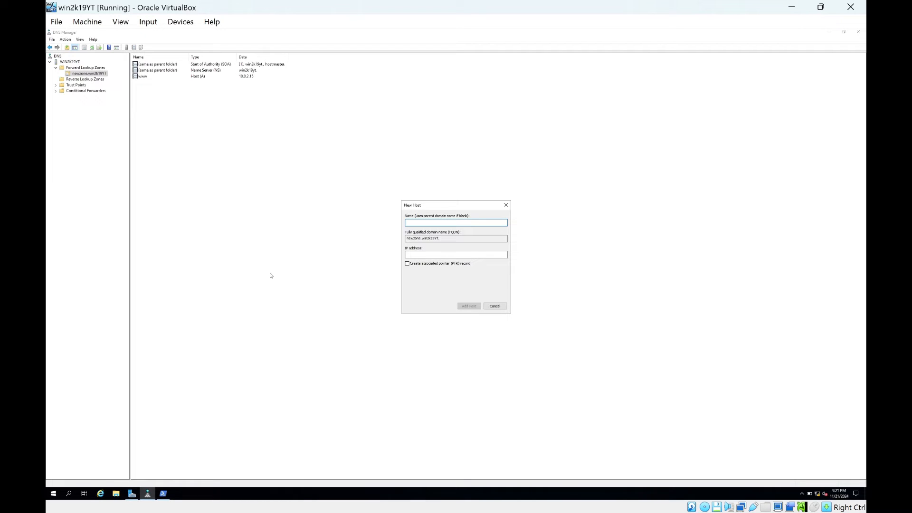
type("5")
key("Tab")
left_click(429, 226)
key("BackSpace")
key("Caps_Lock")
type("shop")
key("Tab")
key("Tab")
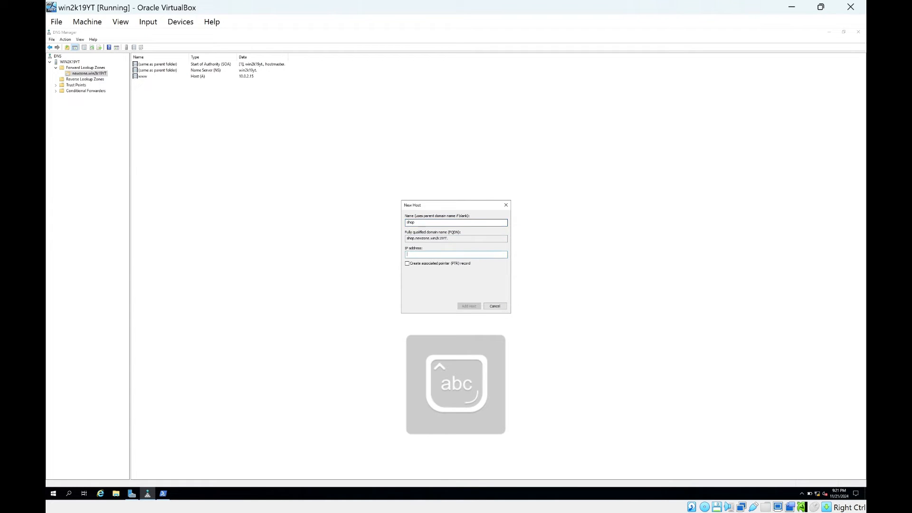
Add the shop host with IP address 10.0.2.15 and the option to create an associated pointer (PTR) record.
type("10.0")
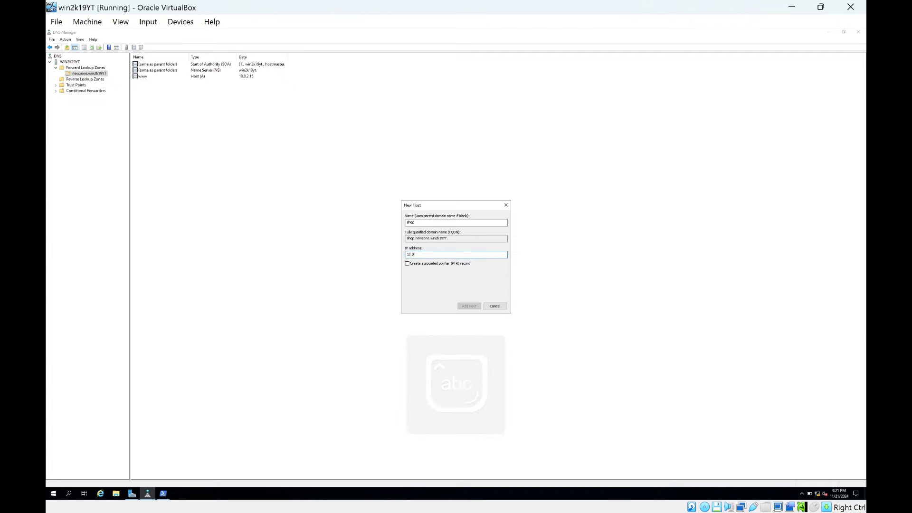
type(".2.")
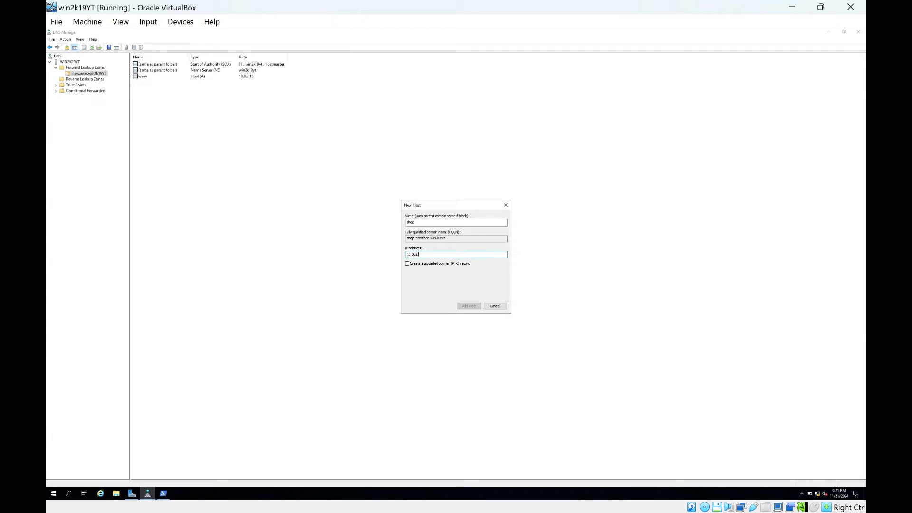
type("15")
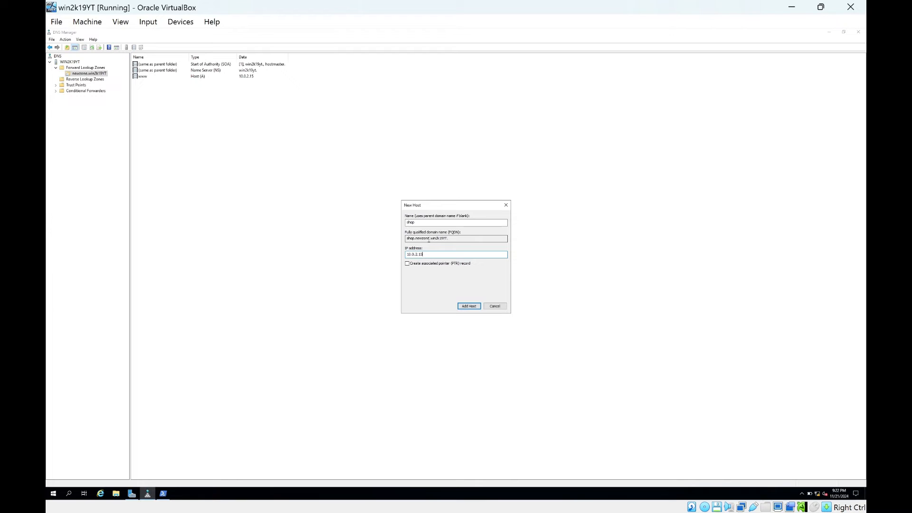
left_click(412, 265)
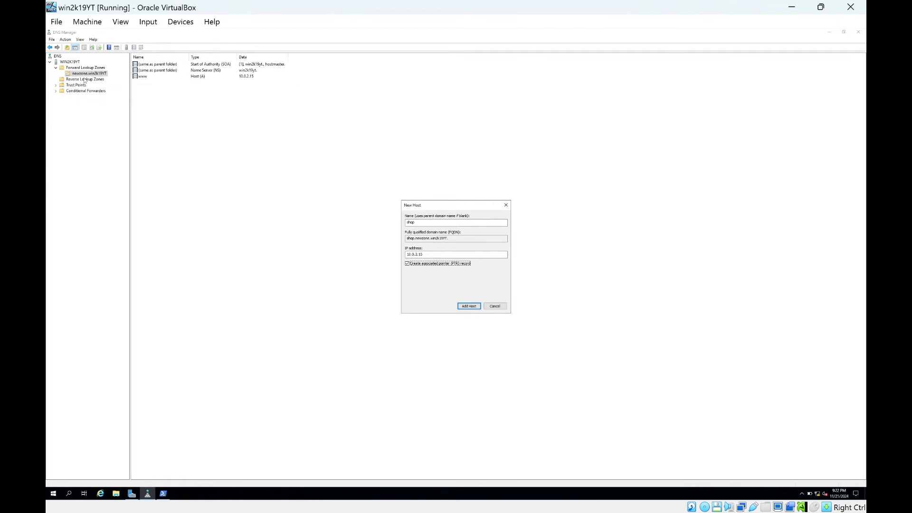
left_click(468, 306)
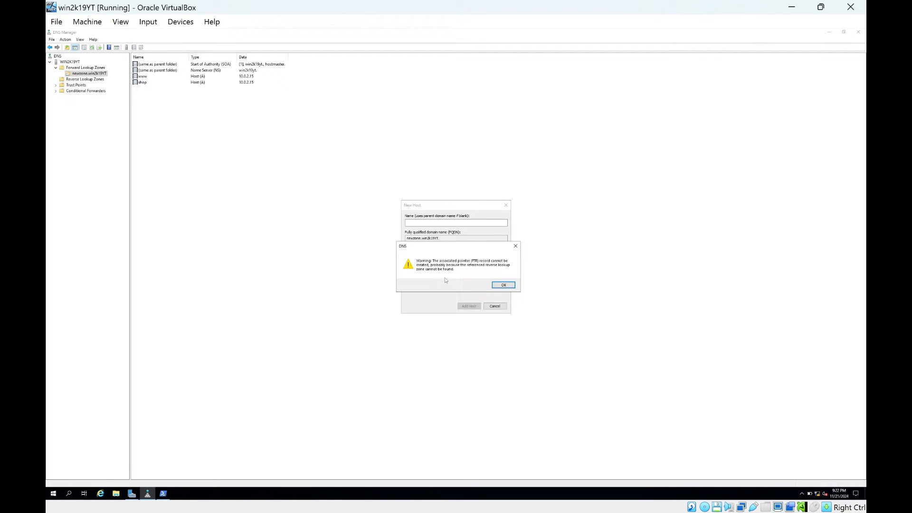
Close the New Host dialog and start a new primary IPv4 zone under Reverse Lookup Zones.
left_click(505, 285)
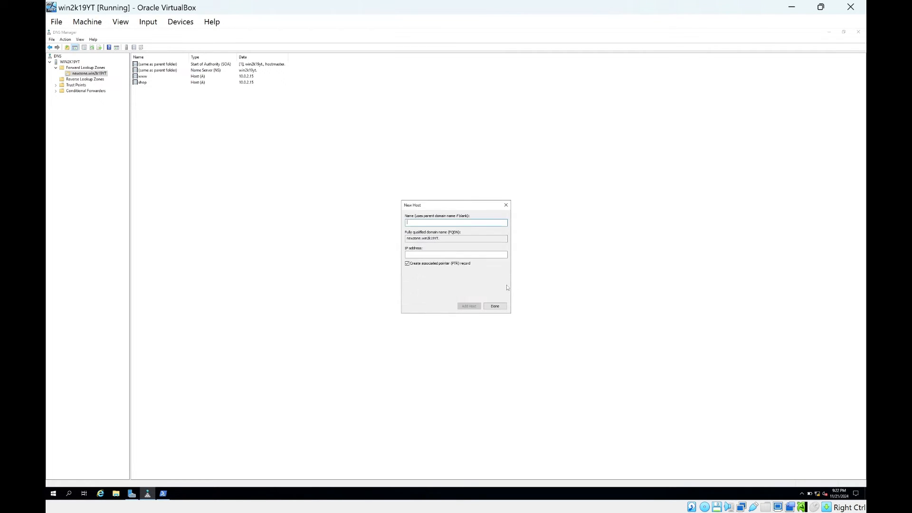
left_click(495, 307)
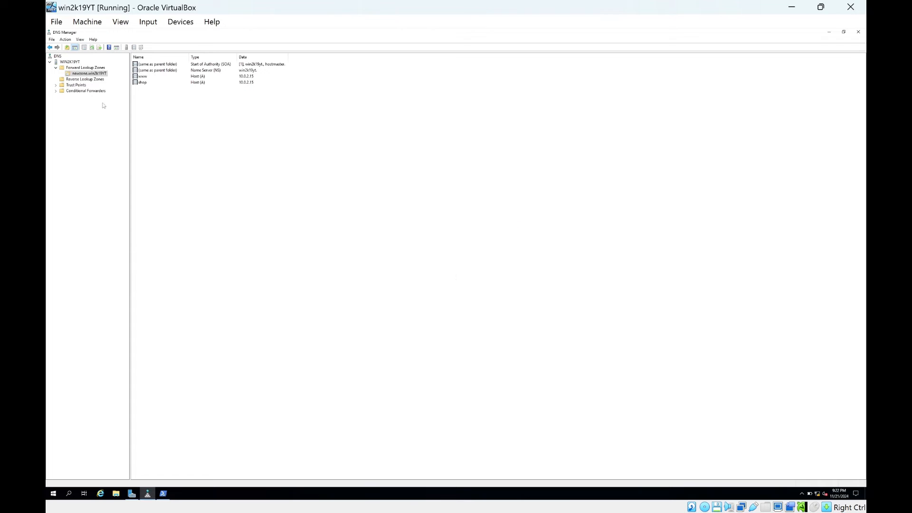
left_click(77, 79)
right_click(75, 79)
left_click(85, 85)
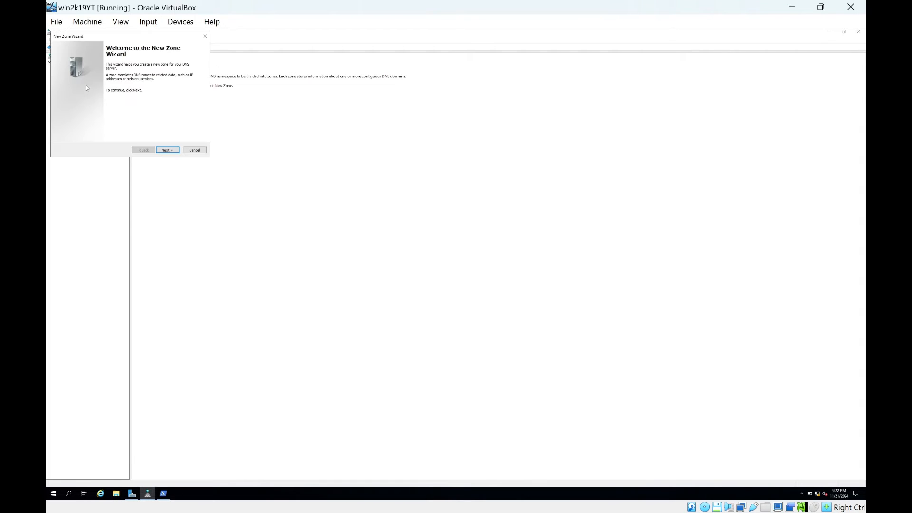
left_click(167, 149)
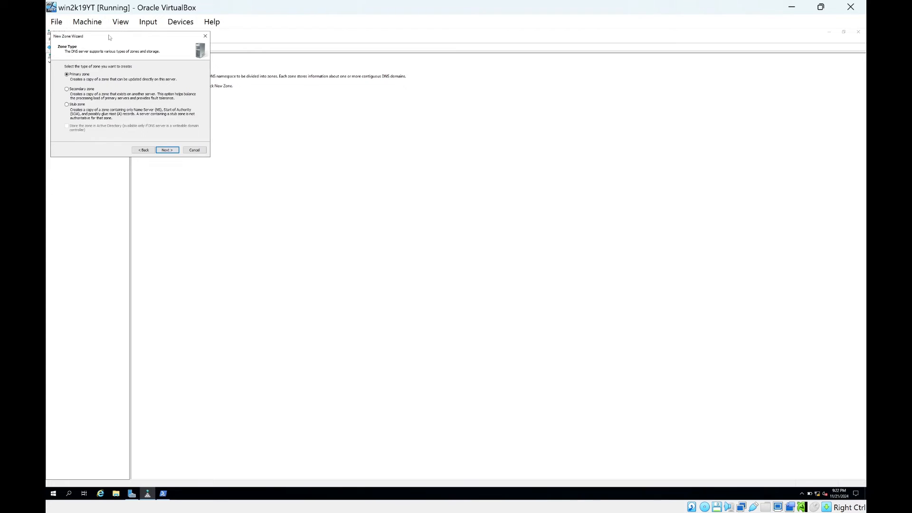
left_click_drag(109, 38, 315, 130)
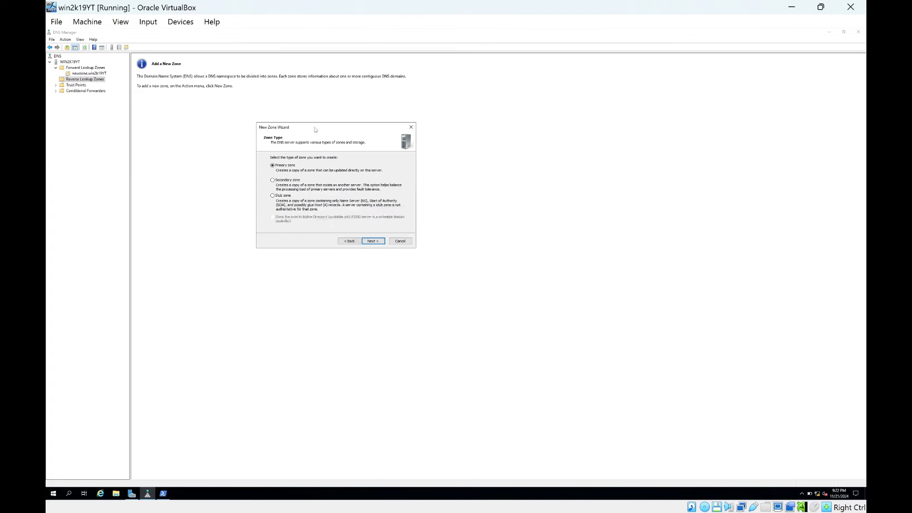
left_click(373, 241)
left_click(371, 240)
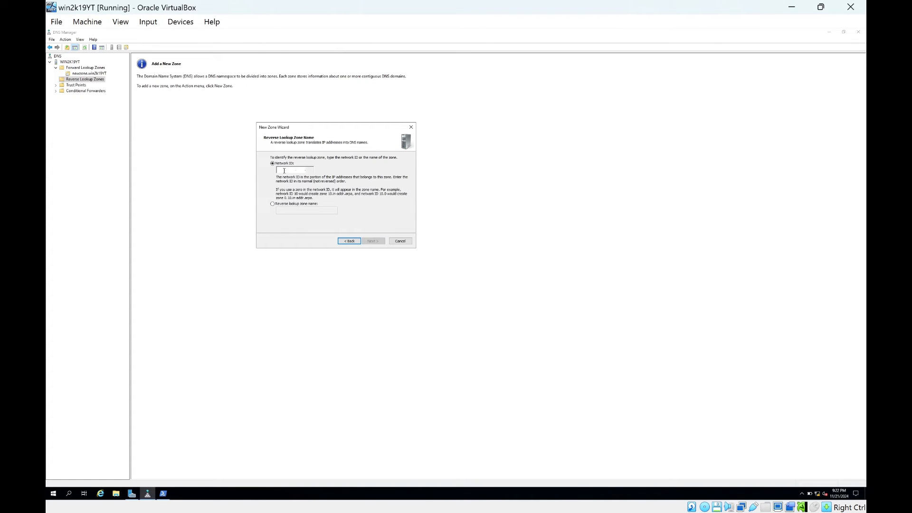
Create the reverse lookup zone with network ID 10.0.2, a new zone file named 2.0.10.in-addr.arpa.dns and dynamic updates not allowed.
type("10.0.2.")
left_click(367, 242)
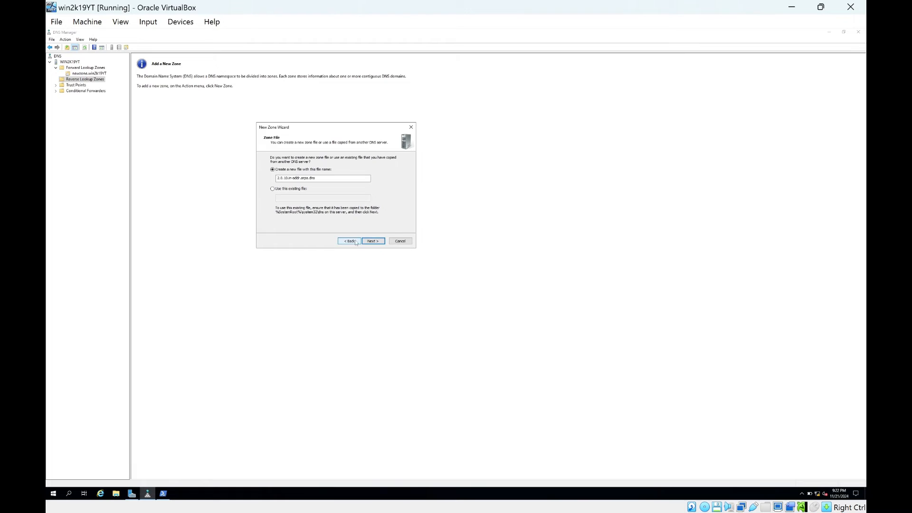
left_click(350, 241)
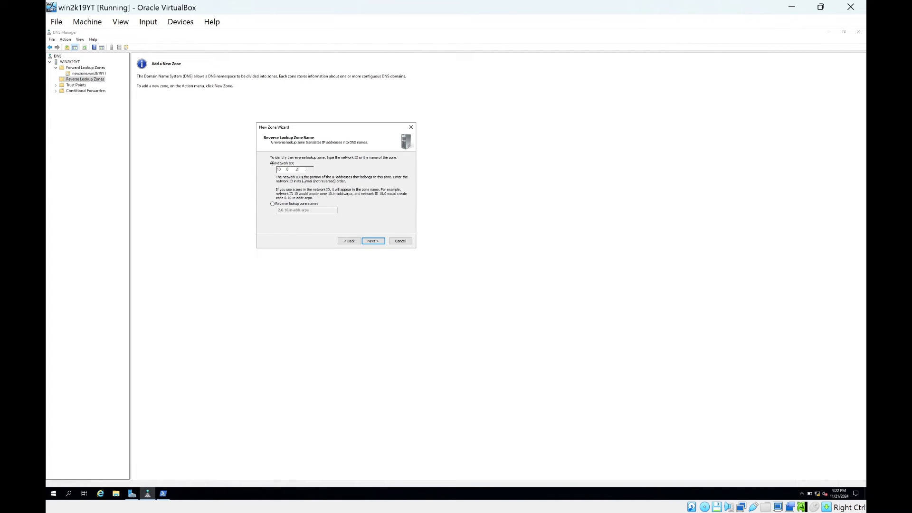
left_click(374, 241)
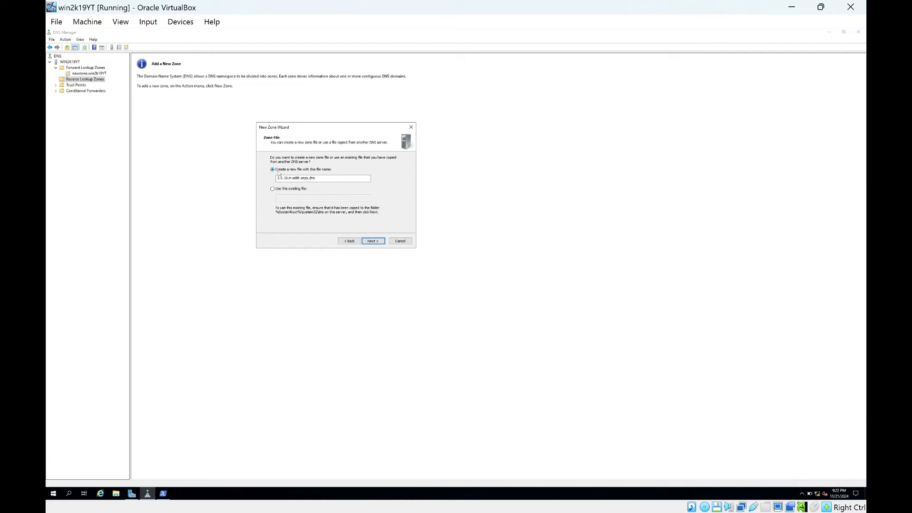
left_click(366, 242)
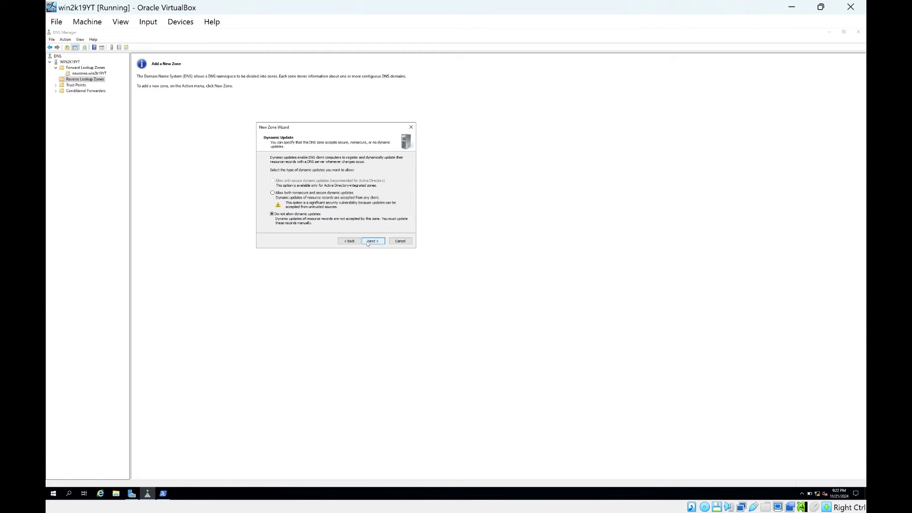
left_click(369, 242)
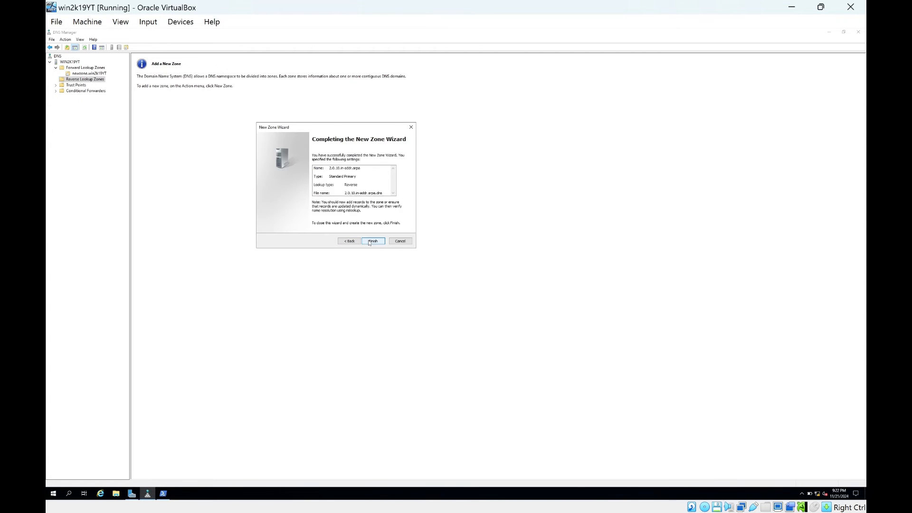
left_click(370, 242)
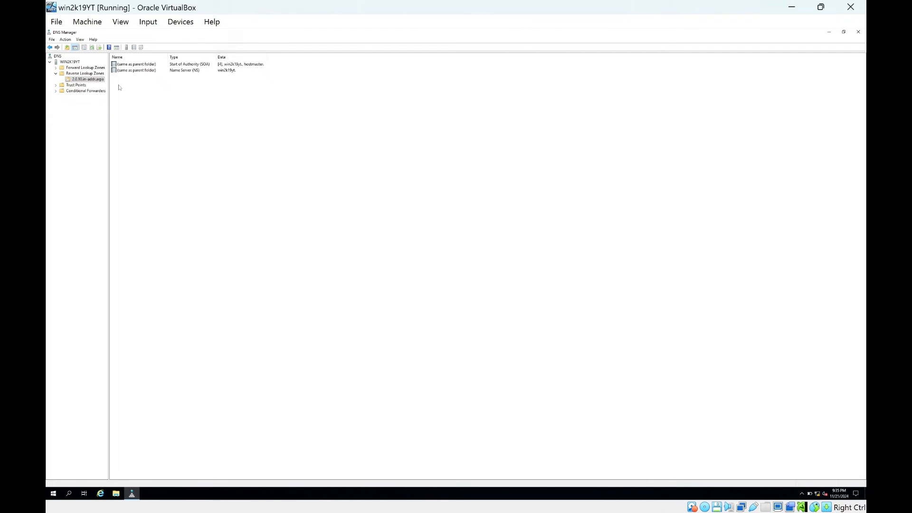
Add a pointer (PTR) record in 2.0.10.in-addr.arpa for the www host of newzone.win2k19YT, and view it in the reverse zone.
right_click(157, 105)
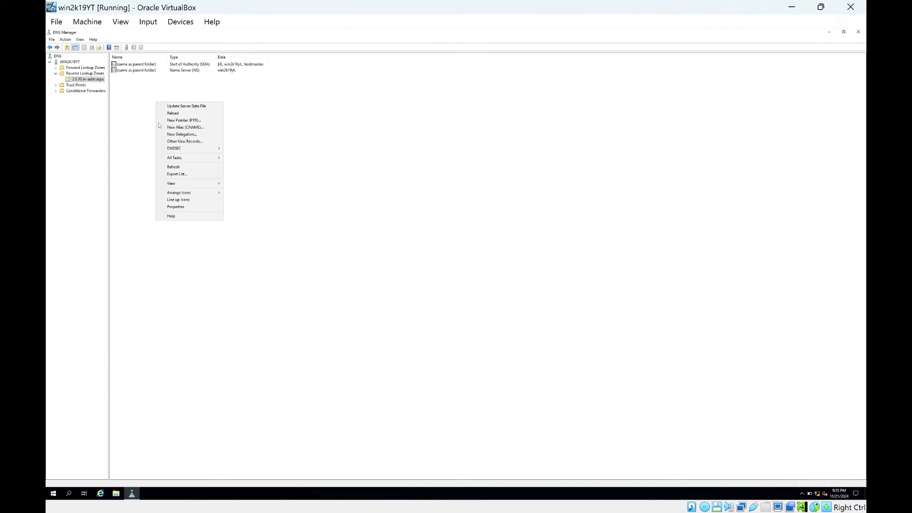
left_click(168, 121)
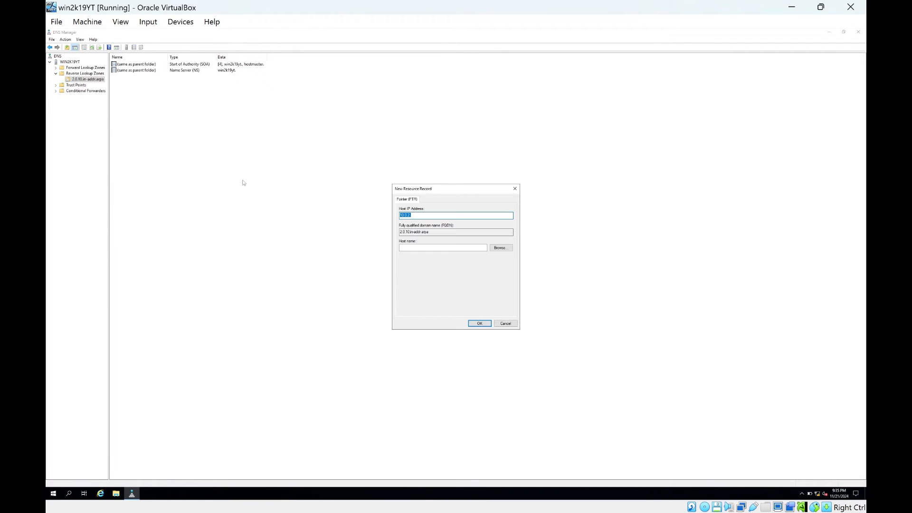
left_click(500, 247)
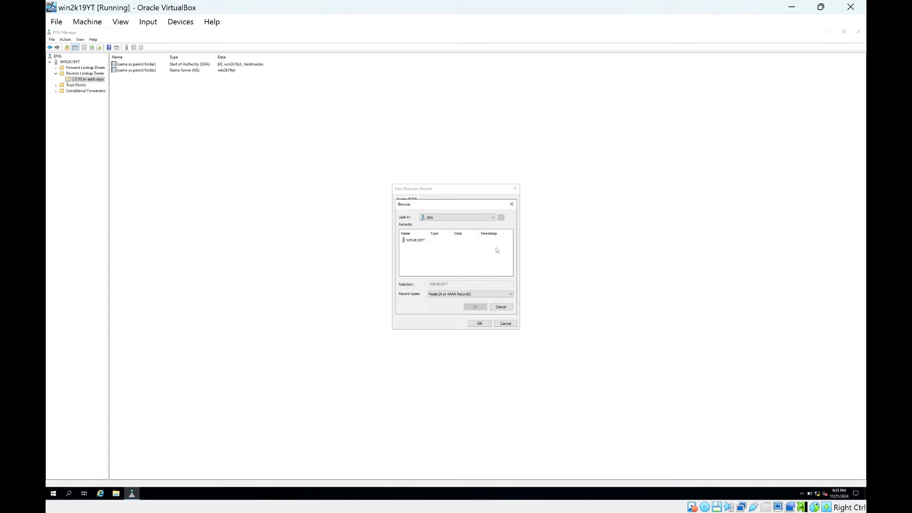
double_click(427, 243)
double_click(414, 242)
double_click(410, 243)
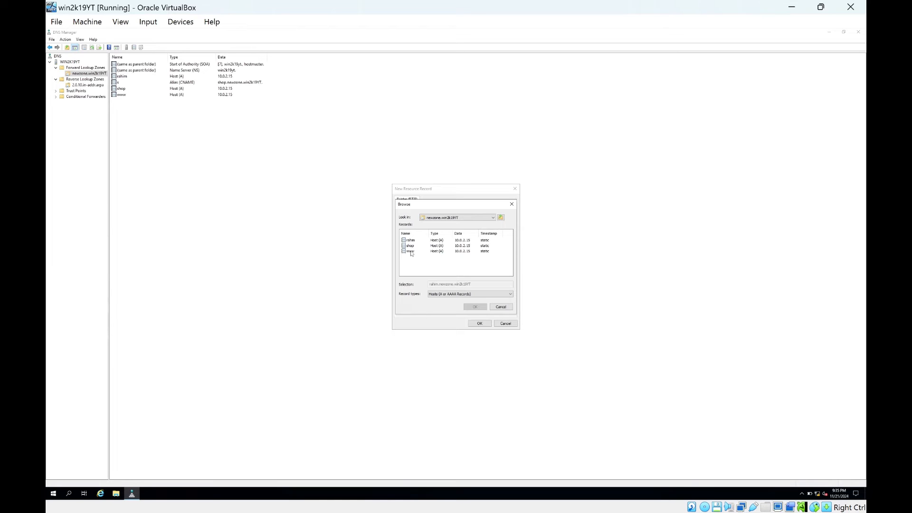
double_click(411, 254)
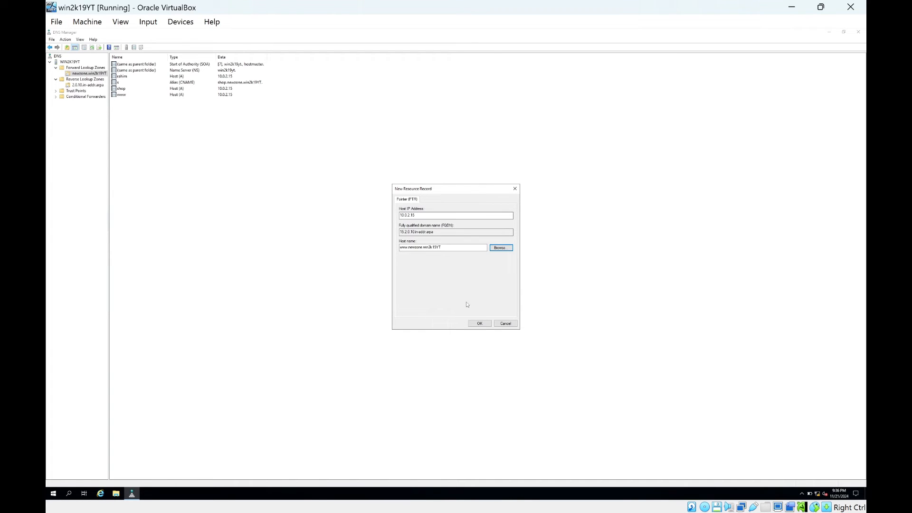
left_click(479, 324)
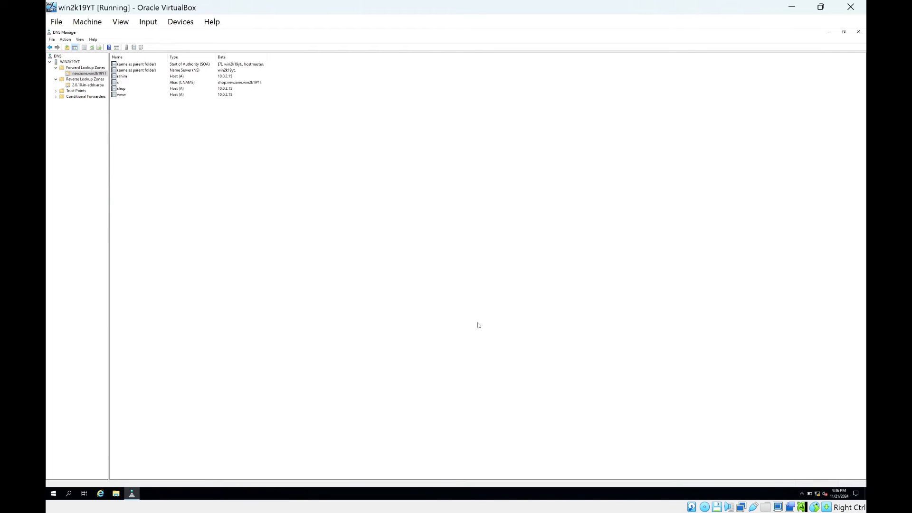
left_click(81, 85)
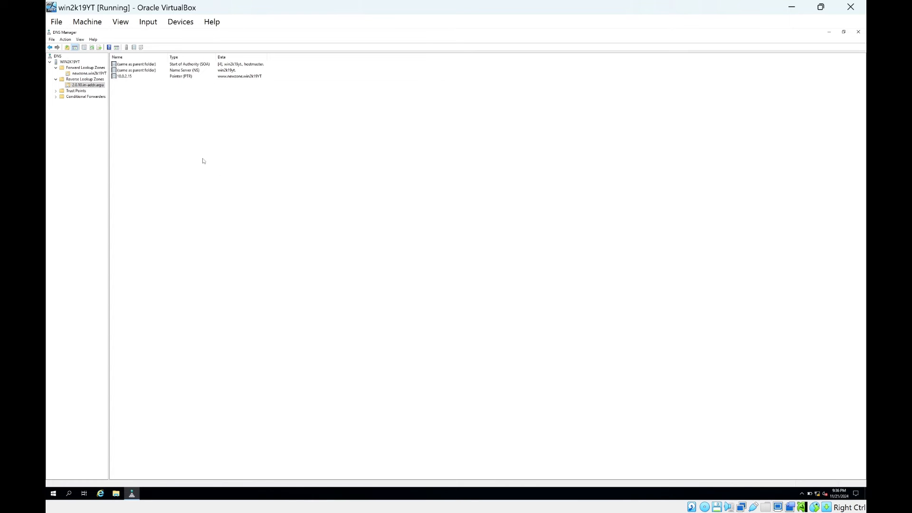
Add a host (A) record in newzone.win2k19YT with a first name as host name, IP address 10.0.2.15 and an associated PTR record.
left_click(89, 73)
mouse_move(380, 512)
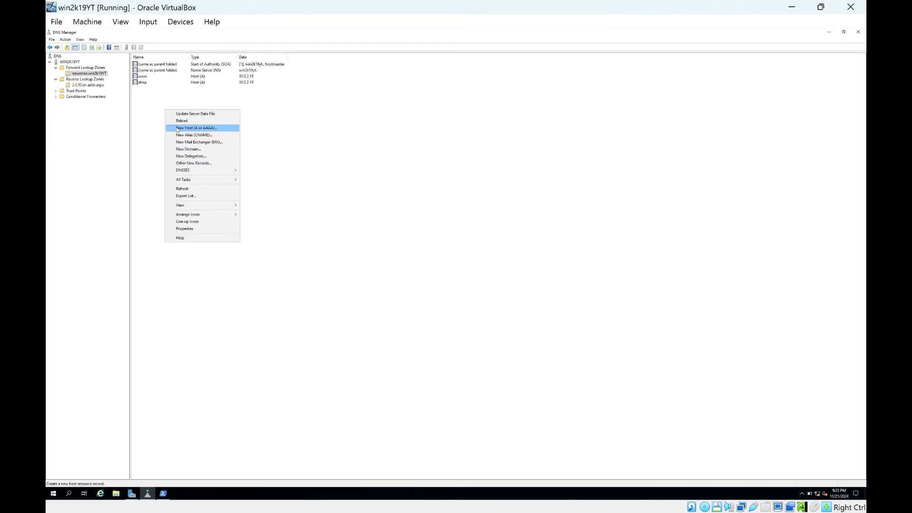
left_click(177, 130)
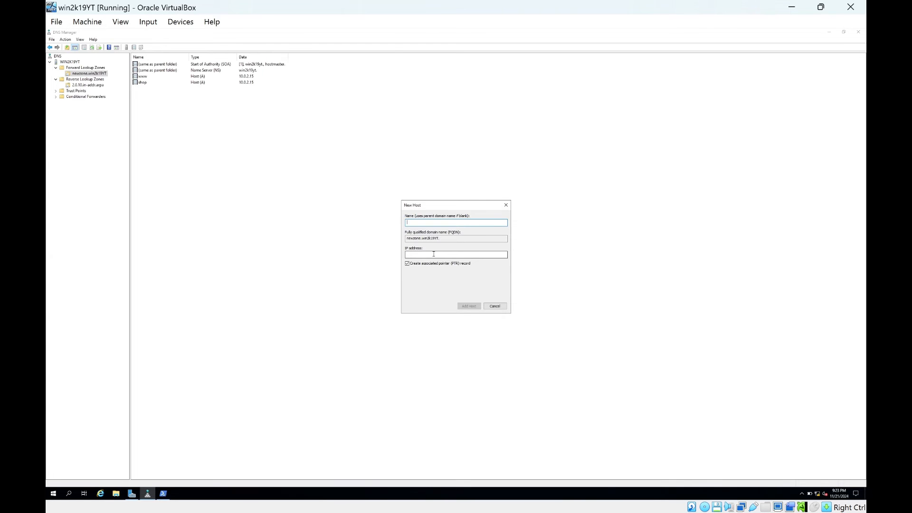
type("rahim")
key("Tab")
key("Tab")
type("10.0.2.15")
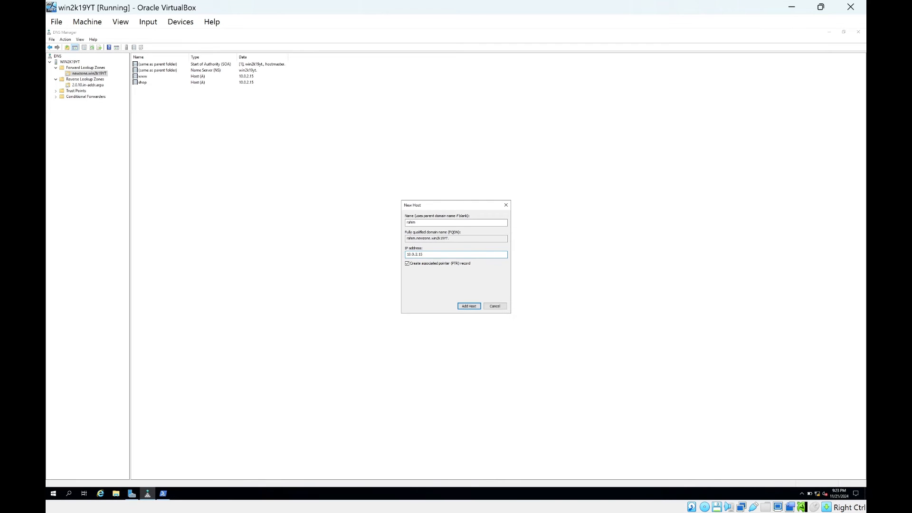
key("Return")
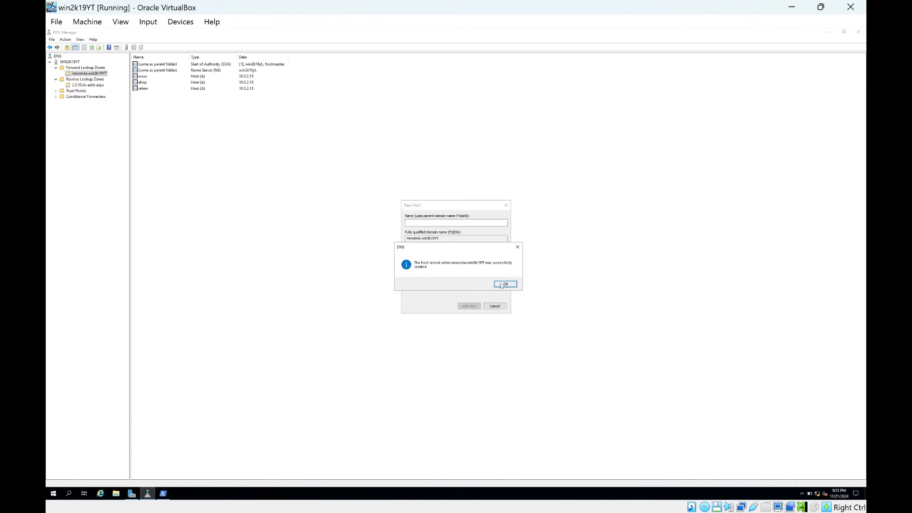
left_click(505, 285)
left_click(495, 307)
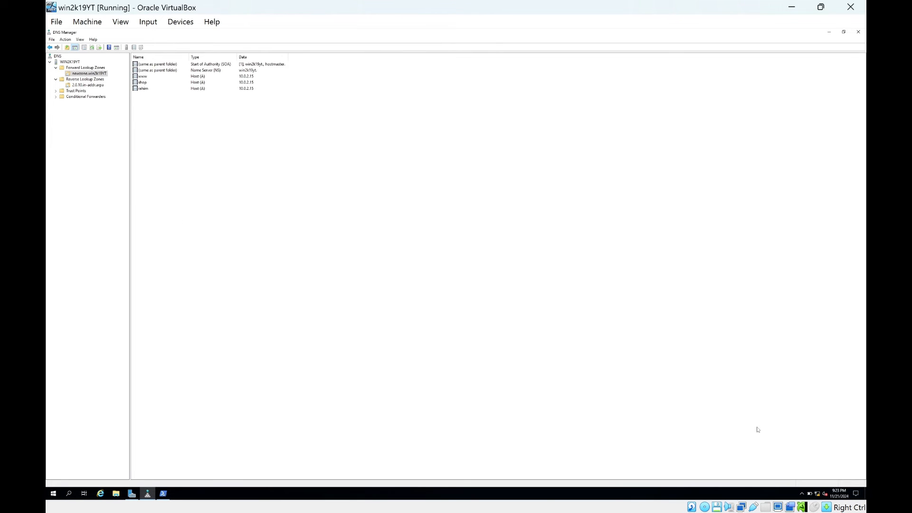
Open the status of the Ethernet adapter through the Windows network settings and the Network and Sharing Center.
left_click(818, 494)
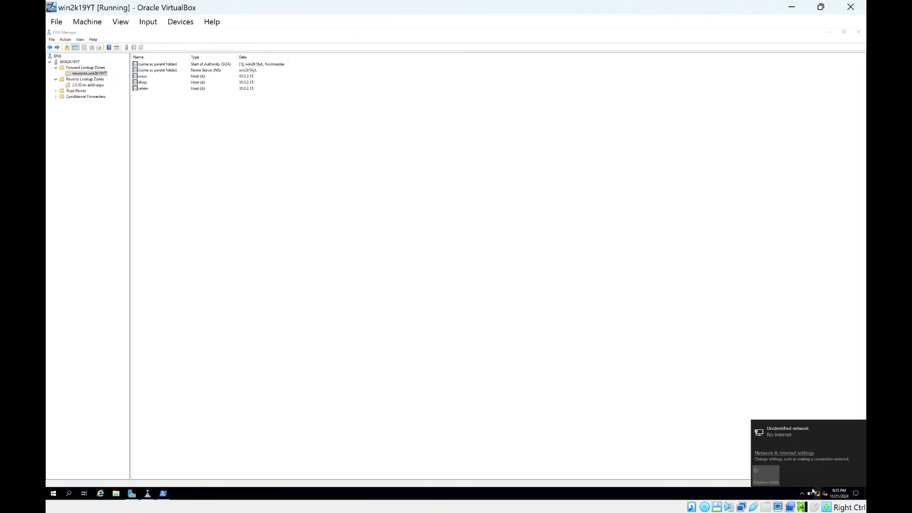
left_click(764, 453)
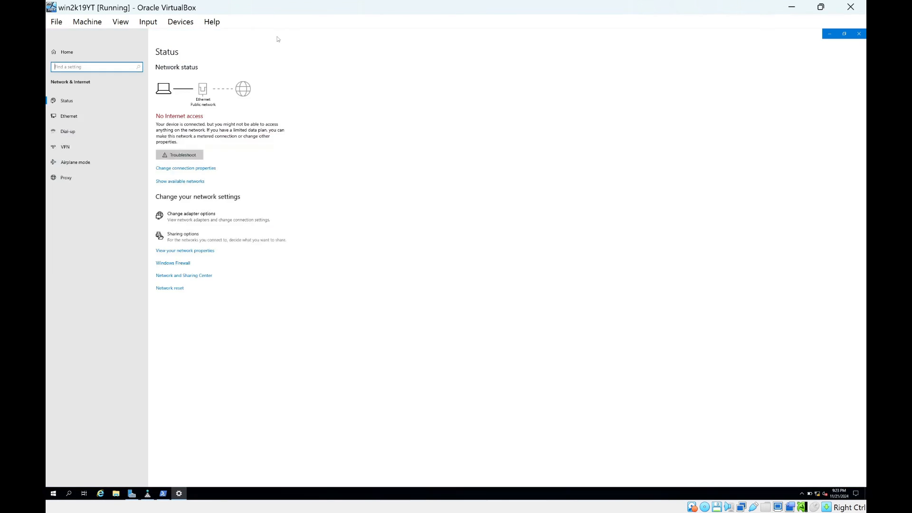
left_click_drag(278, 34, 543, 133)
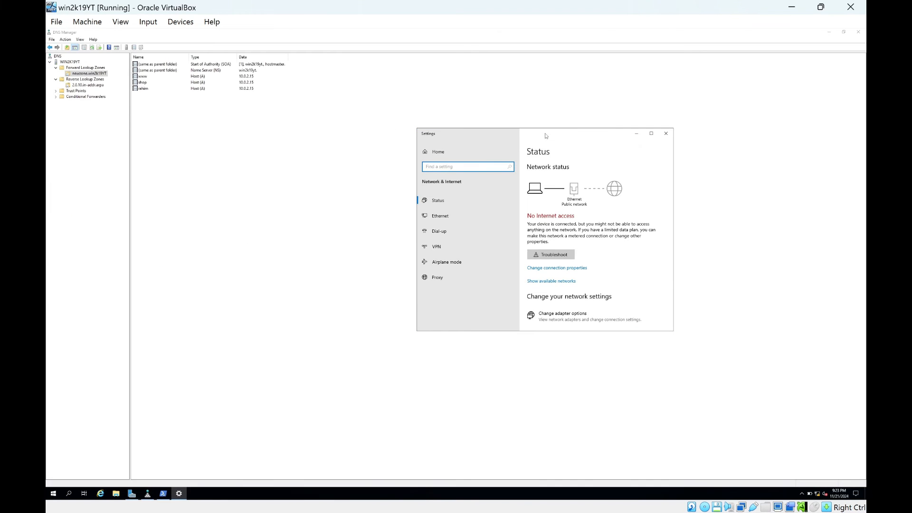
scroll(564, 290, "down", 3)
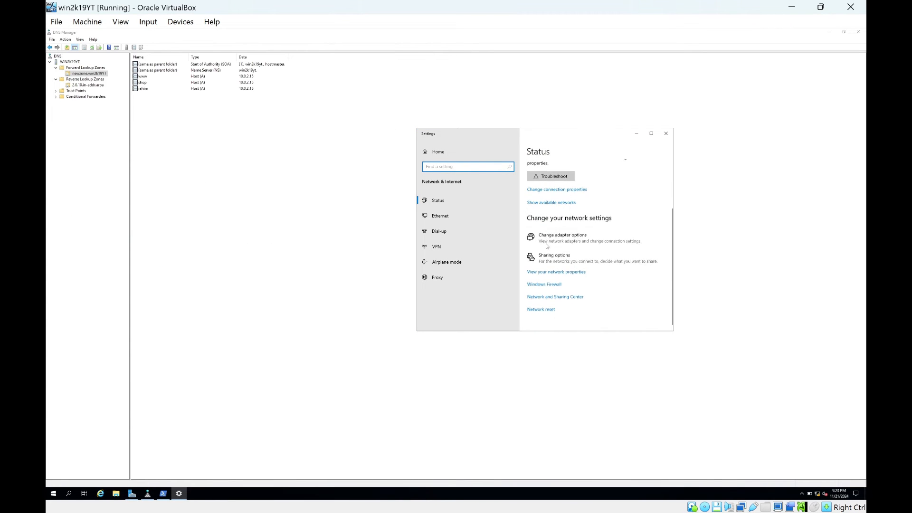
left_click(548, 297)
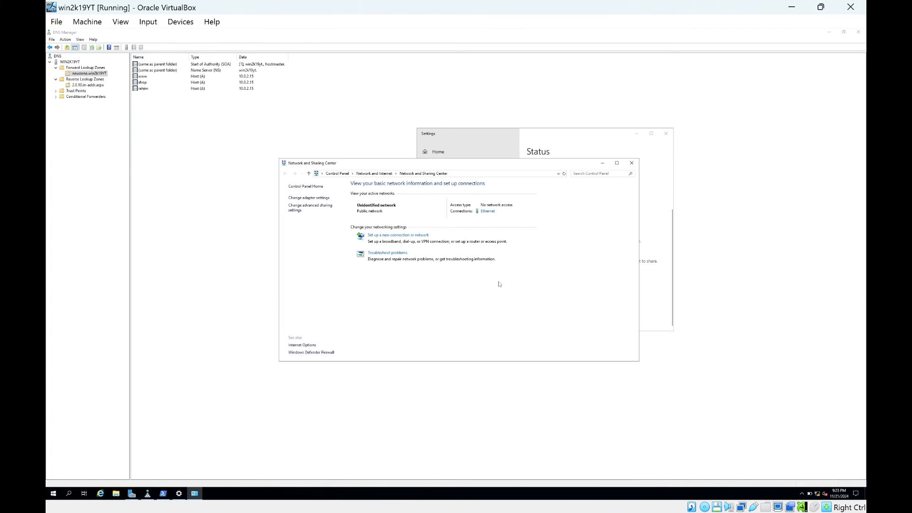
left_click(306, 197)
double_click(348, 215)
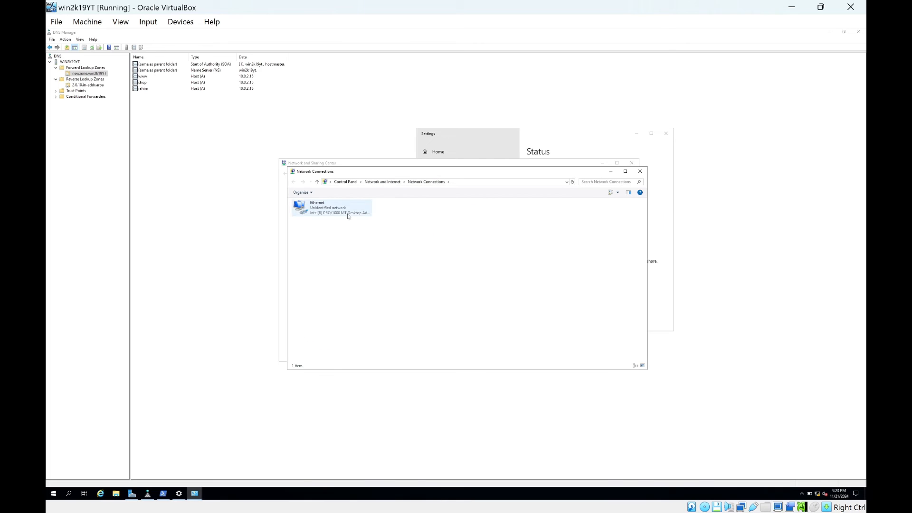
Check the Ethernet adapter's IPv4 address and DNS server settings, then close its properties and status windows.
left_click(413, 315)
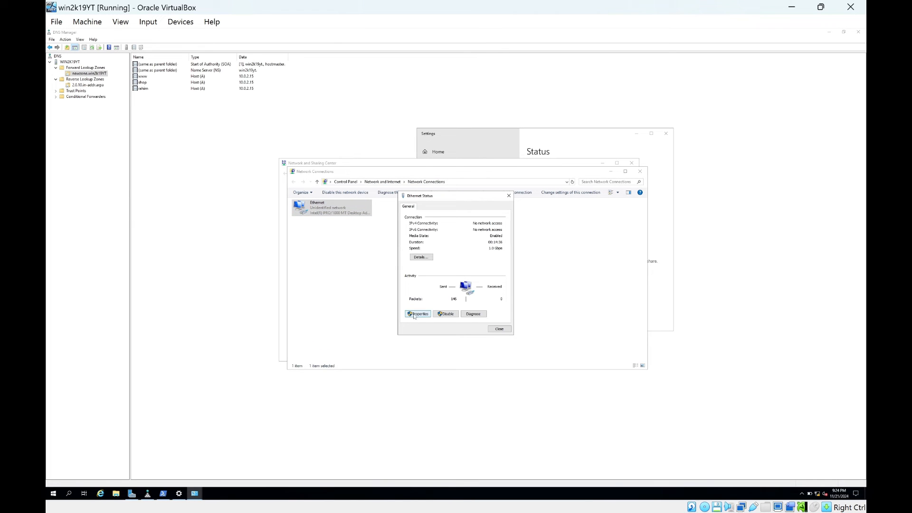
left_click(442, 267)
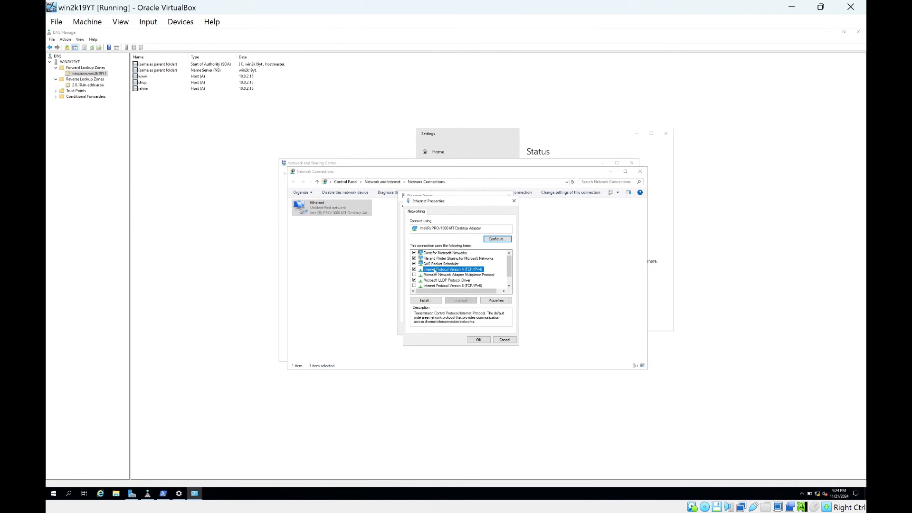
left_click(496, 300)
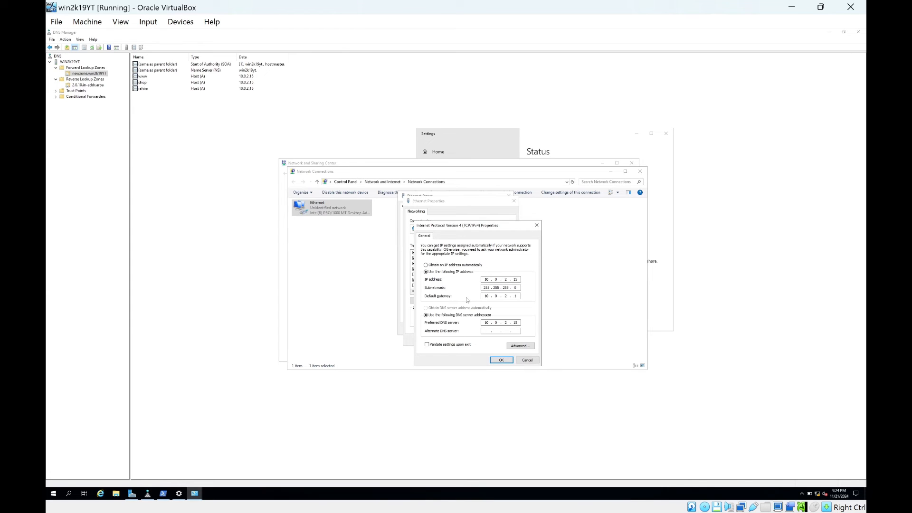
left_click(502, 362)
left_click(478, 340)
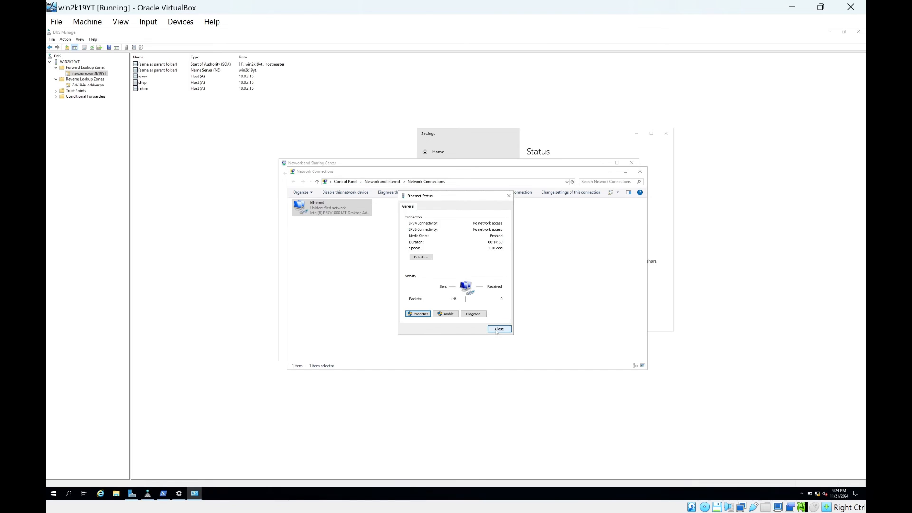
left_click(499, 330)
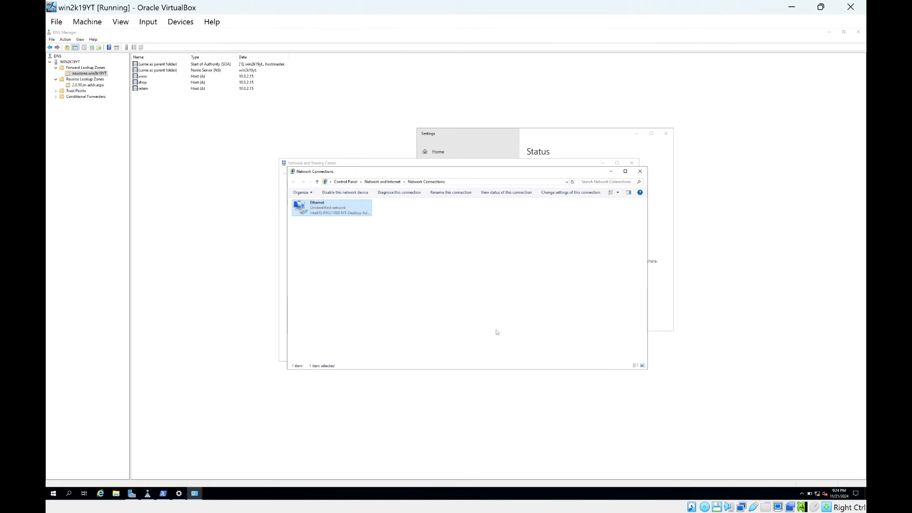
Close the Network Connections, Network and Sharing Center and Settings windows to return to DNS Manager.
left_click(640, 171)
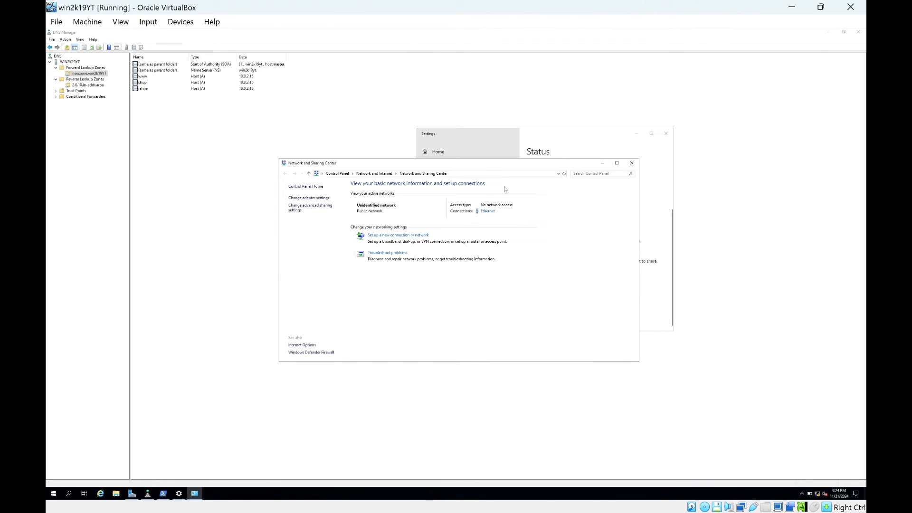
left_click(632, 163)
left_click(666, 133)
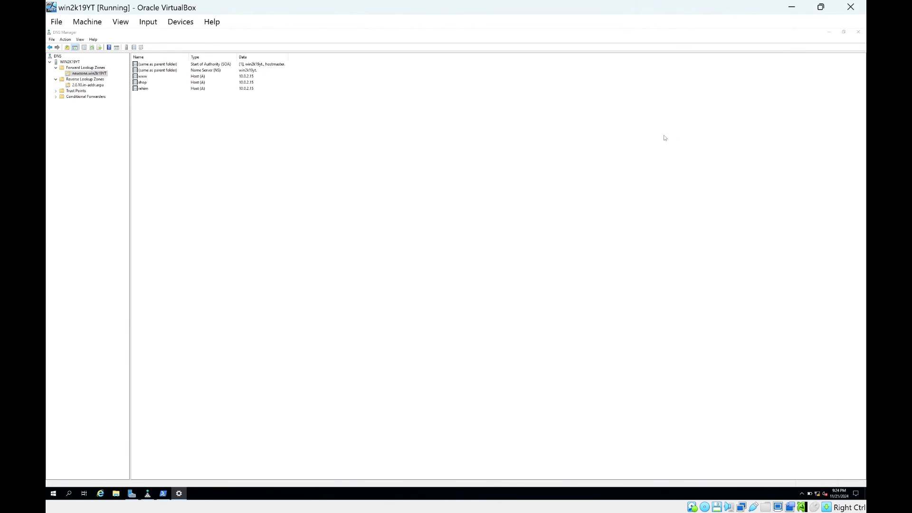
left_click_drag(181, 166, 177, 200)
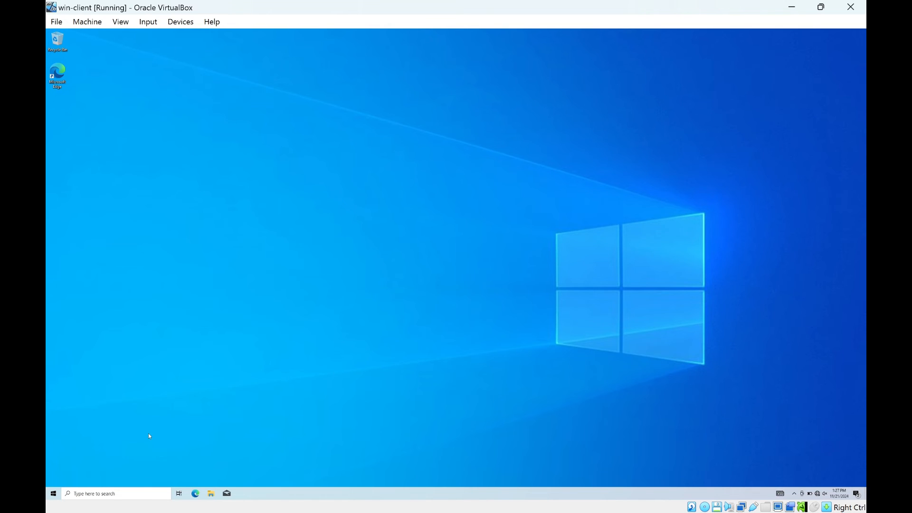
Open a Command Prompt on the win-client virtual machine and move its window aside to uncover the server's DNS Manager.
left_click(137, 494)
type("p")
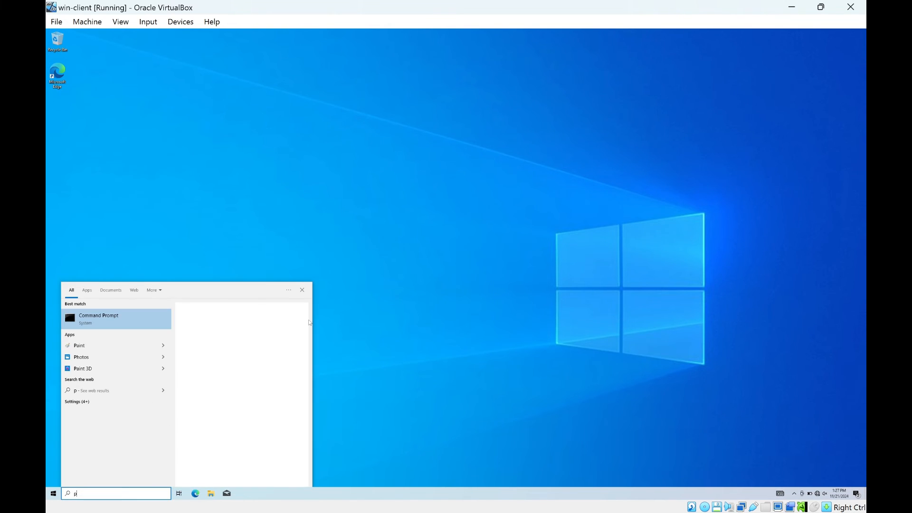
left_click(240, 301)
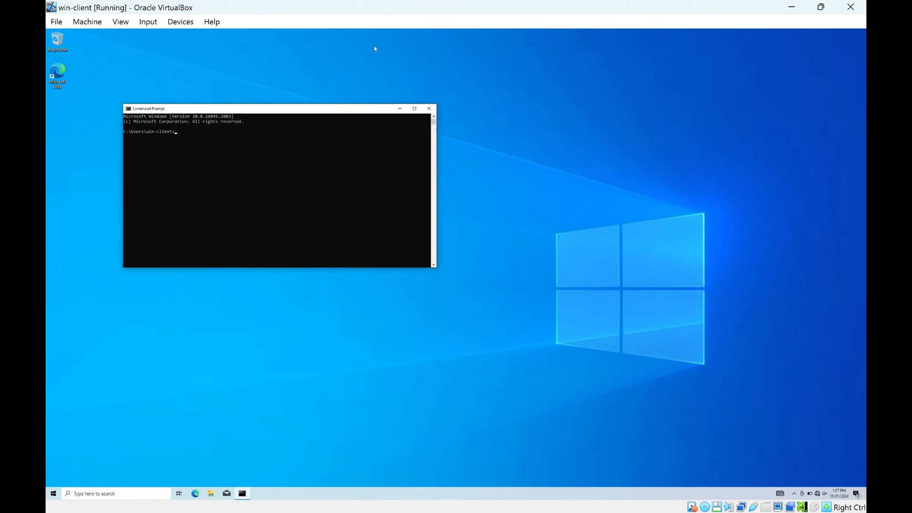
left_click_drag(360, 4, 528, 146)
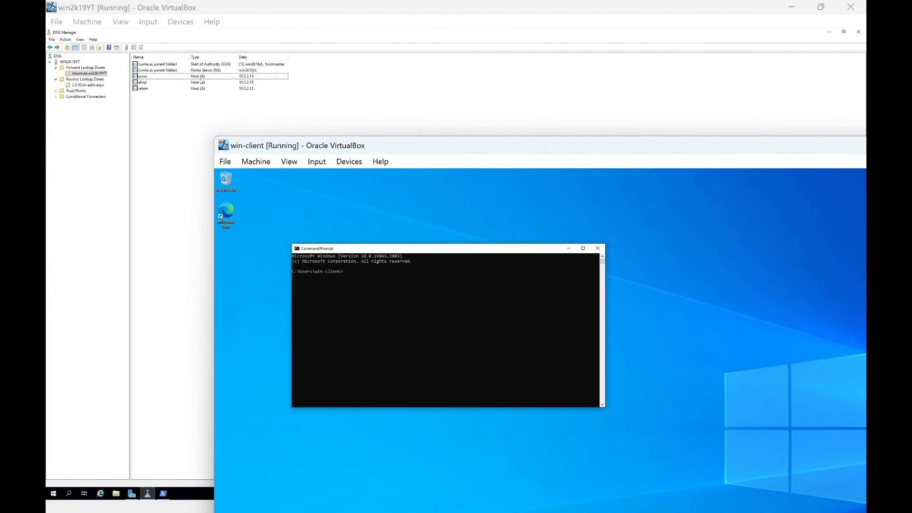
Open the properties of the www host record in newzone.win2k19YT to check its fully qualified domain name.
double_click(201, 77)
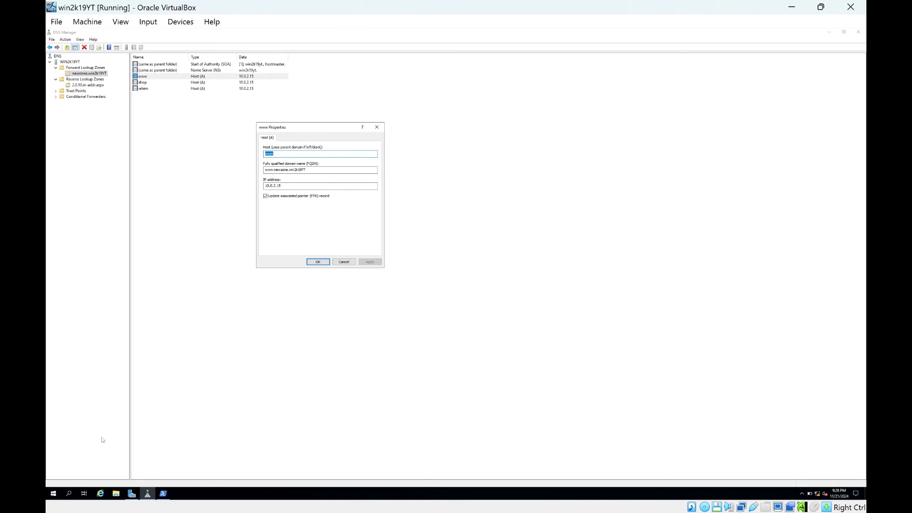
key("alt+Tab")
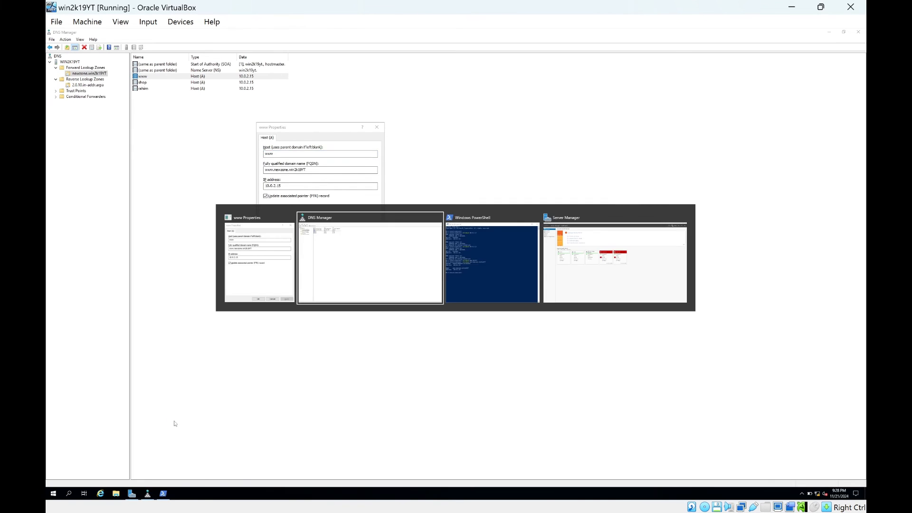
key("alt+Tab")
key("alt+Tab")
key("alt+Tab")
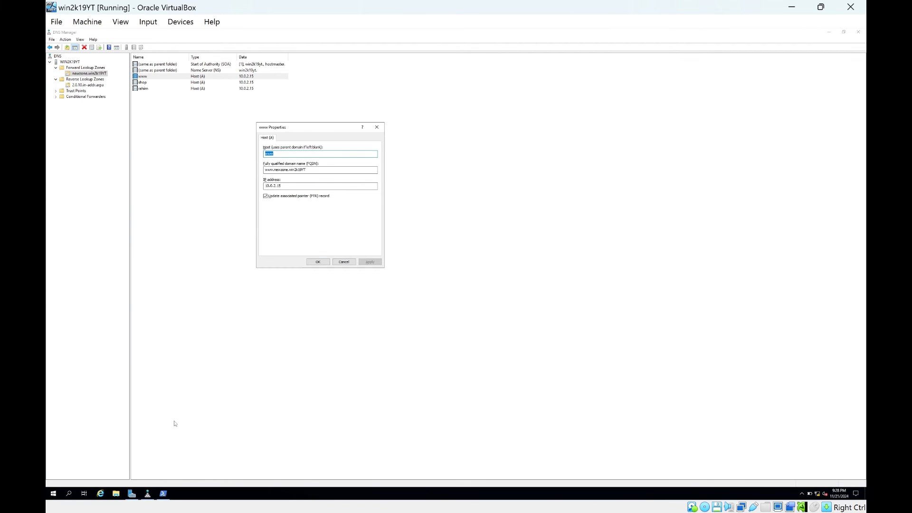
mouse_move(207, 498)
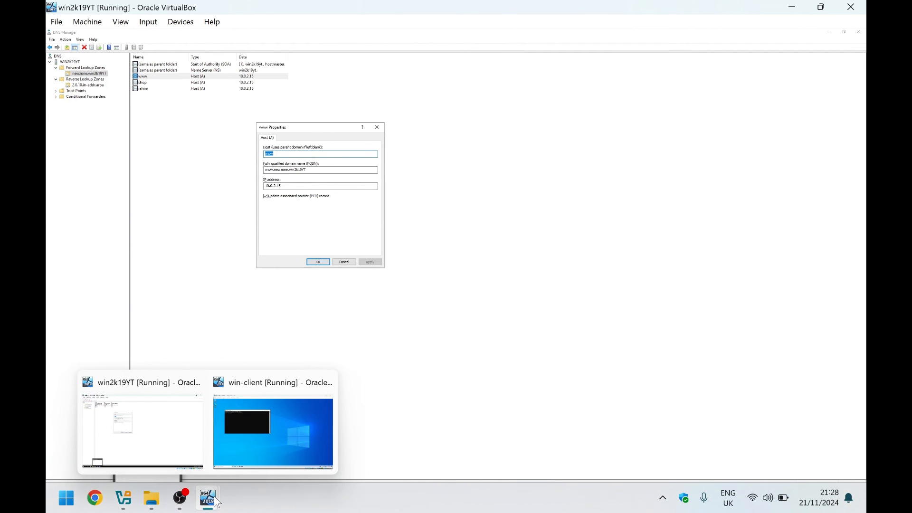
left_click(244, 453)
left_click_drag(333, 139, 301, 247)
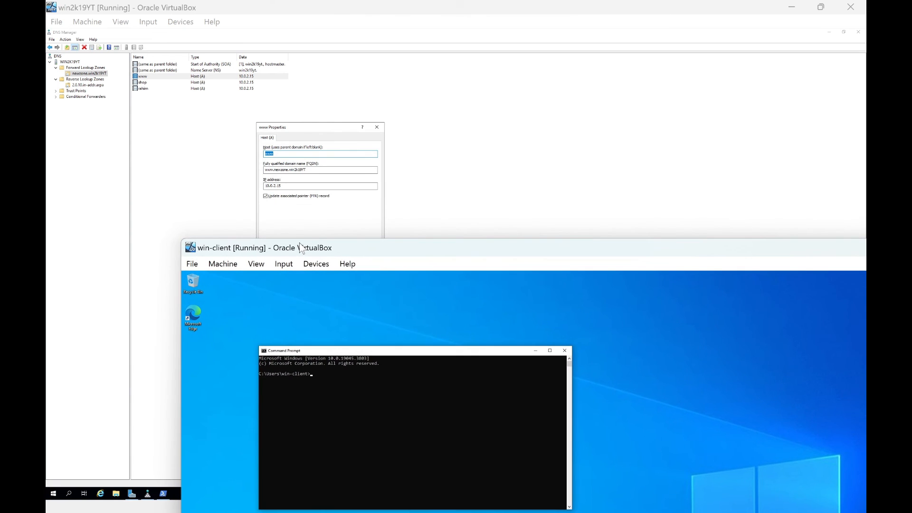
left_click(355, 422)
type("ping www.newzone.win2k19")
key("Caps_Lock")
type("YT")
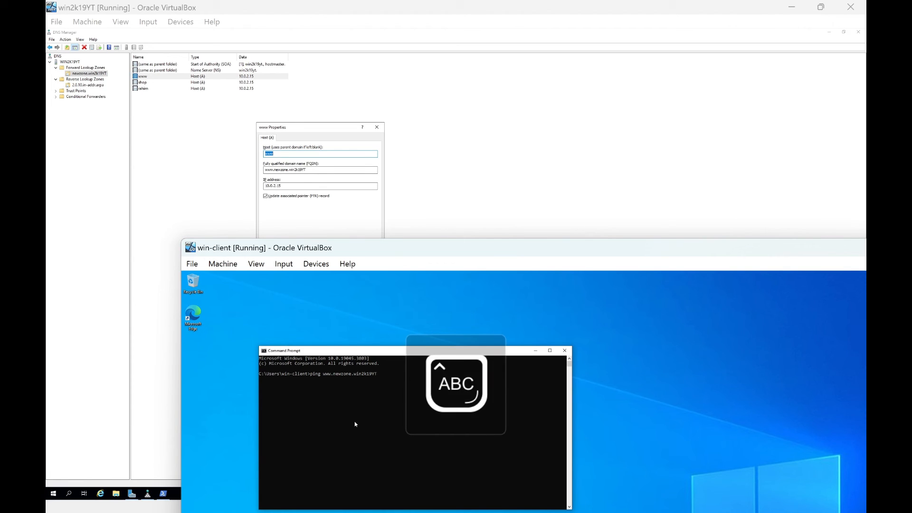
key("Return")
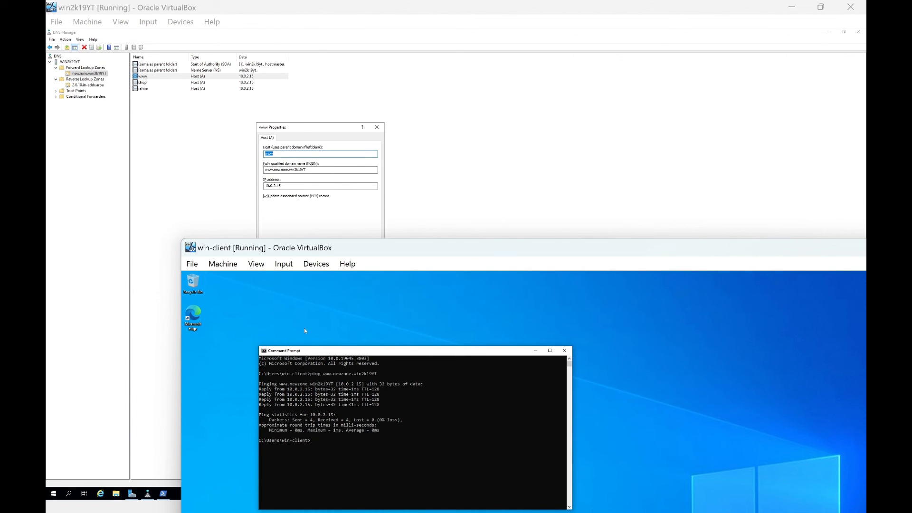
Back on the server, run nslookup in PowerShell for the first-name host in newzone.win2k19YT and examine the output.
left_click(171, 230)
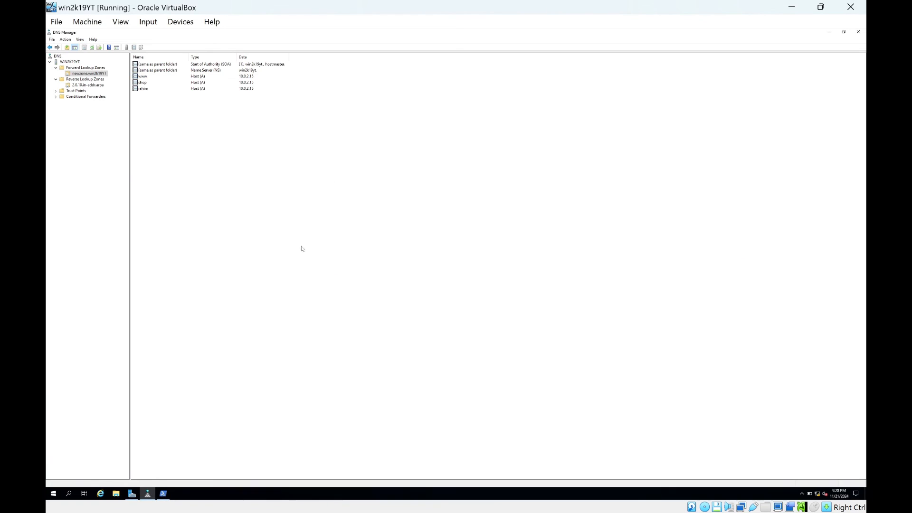
left_click(163, 493)
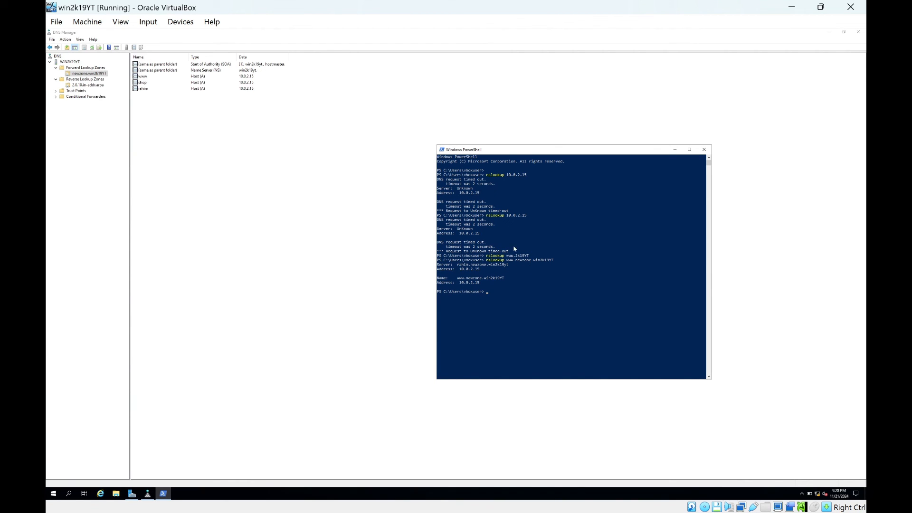
type("nslookup rahim.new")
type("zone.win2k19")
key("Caps_Lock")
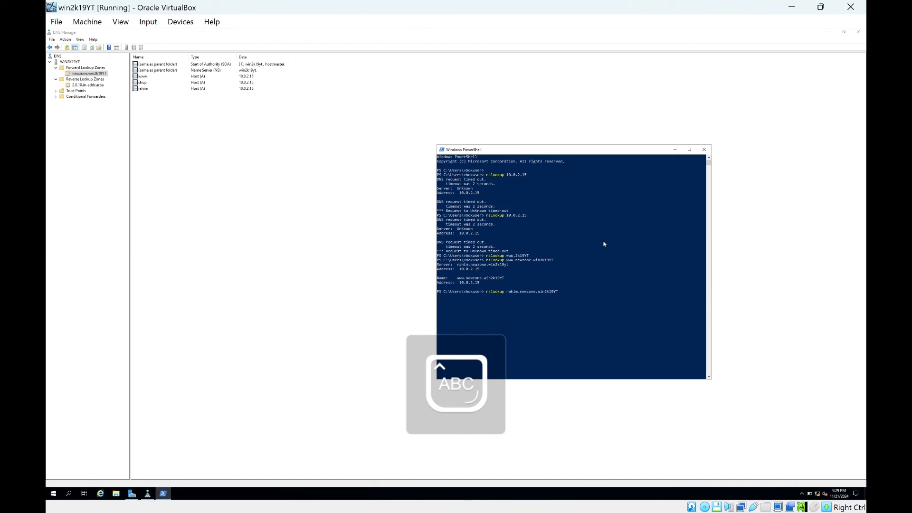
type("YT")
key("Return")
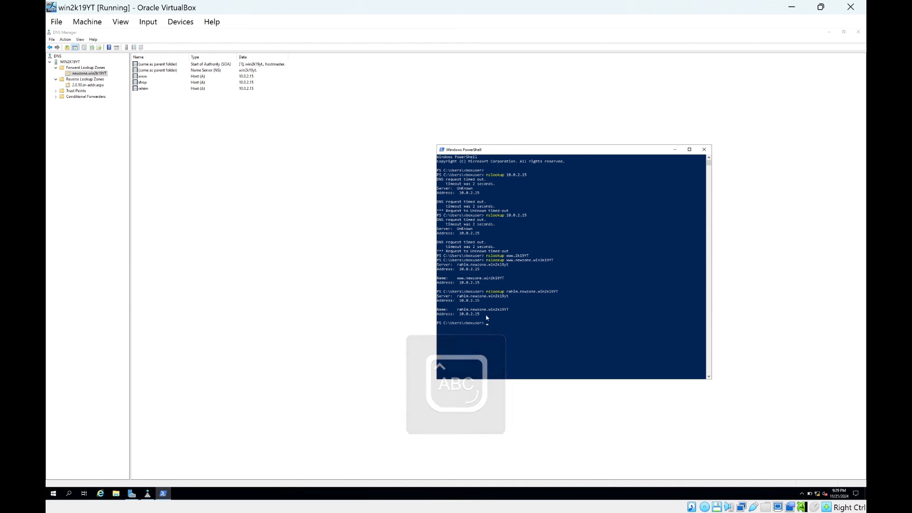
left_click_drag(490, 315, 447, 302)
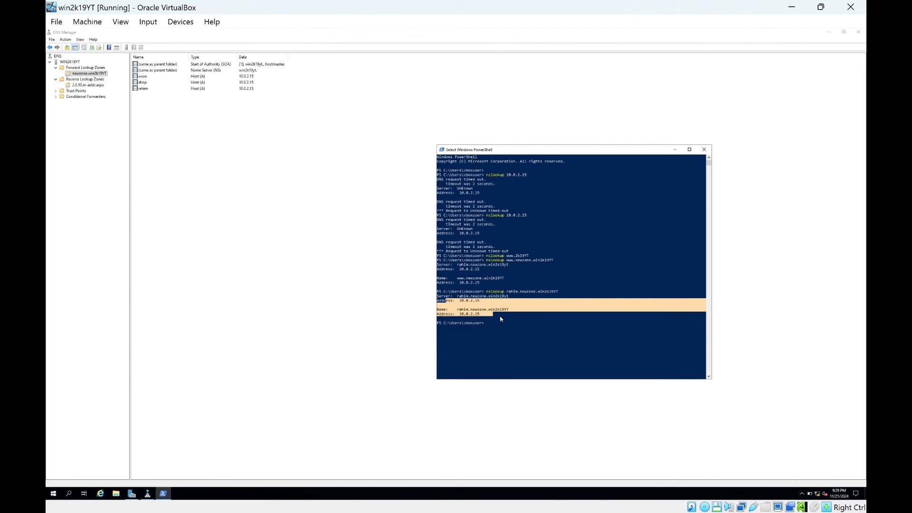
left_click_drag(501, 319, 406, 296)
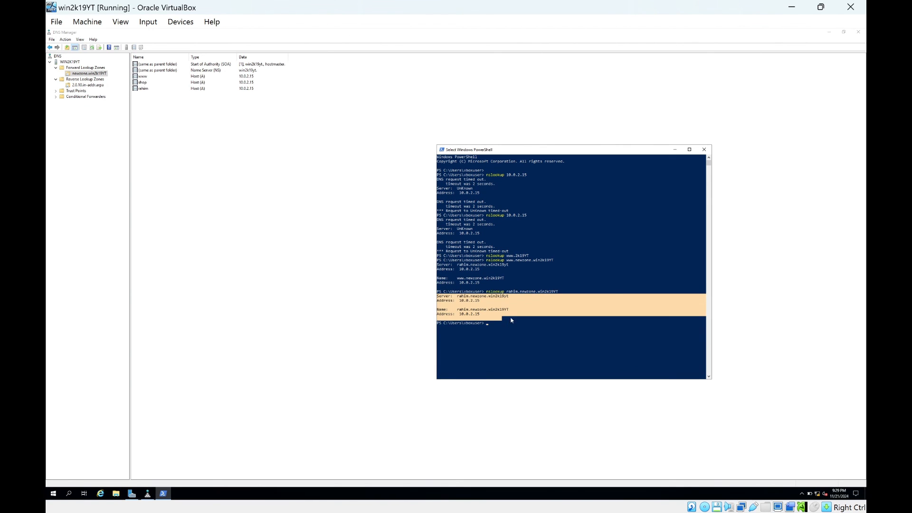
left_click(508, 327)
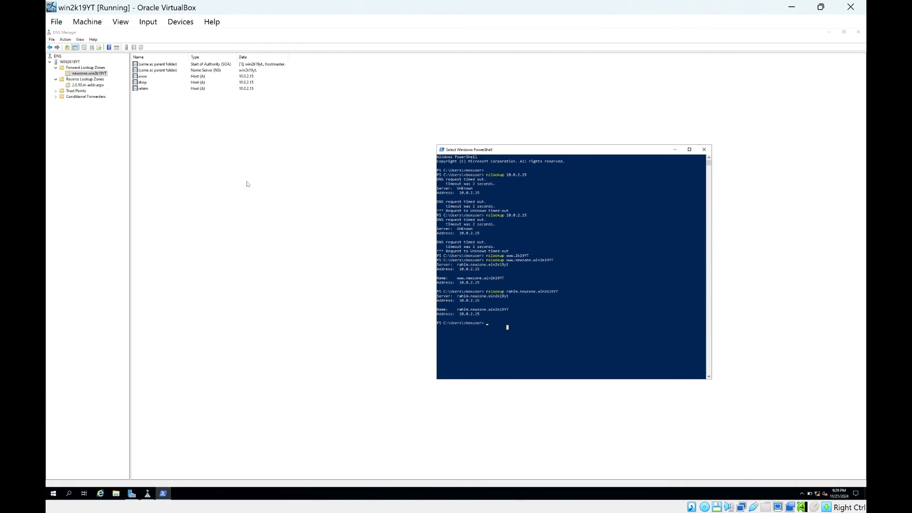
View the properties of the shop host record in DNS Manager and close them without changes.
left_click(210, 168)
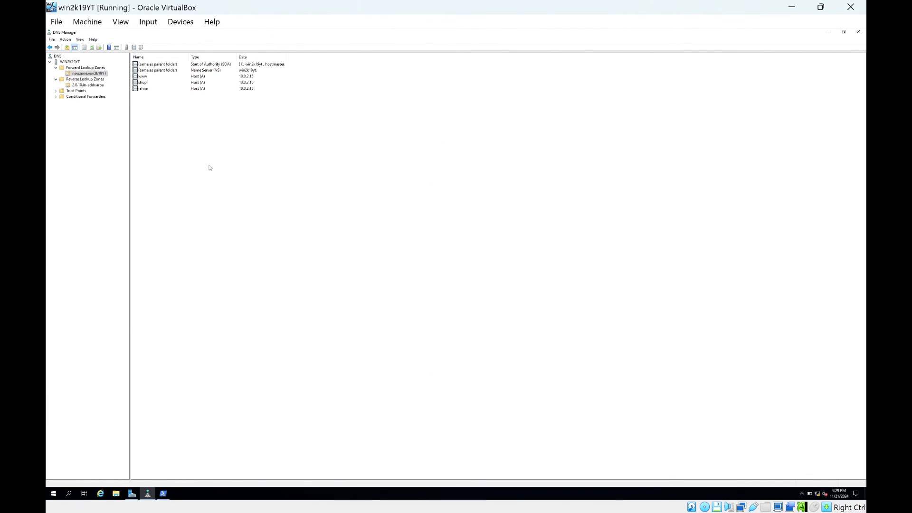
double_click(161, 83)
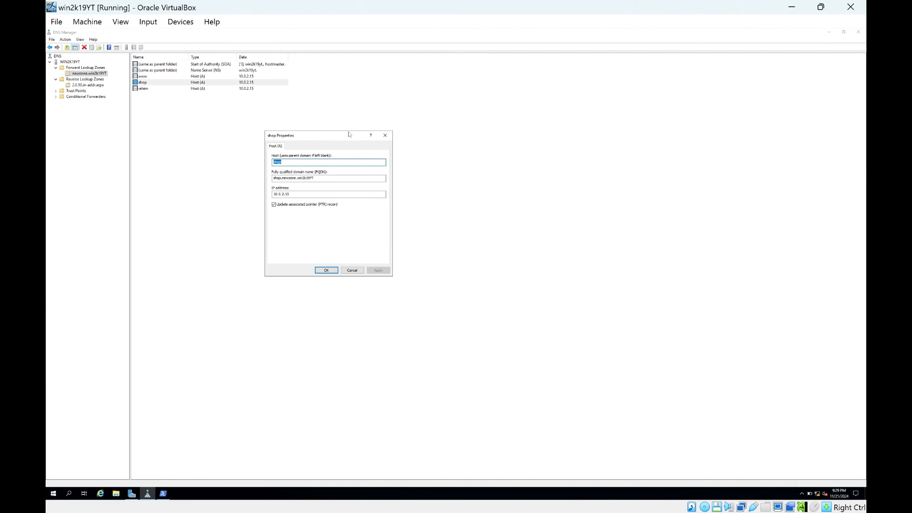
left_click(385, 136)
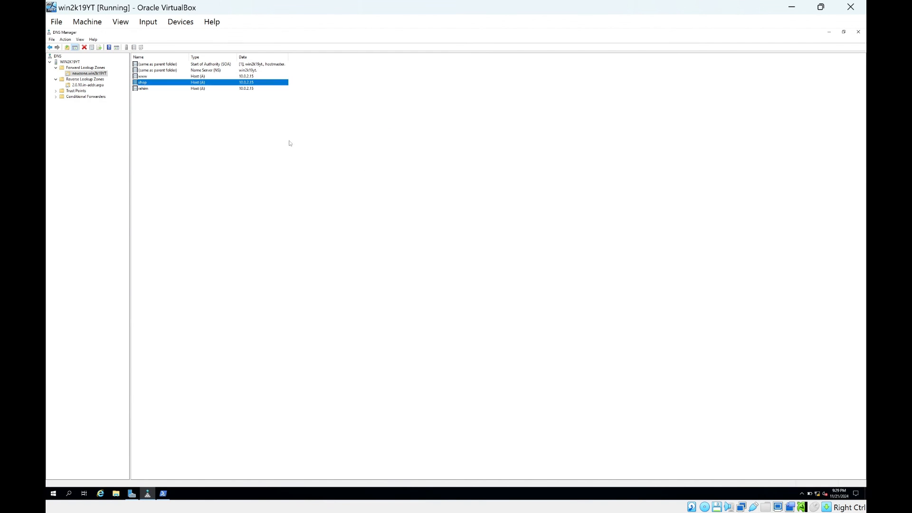
Add an alias (CNAME) record named s in newzone.win2k19YT with target host shop.newzone.win2k19YT, and review its properties.
left_click(210, 137)
right_click(209, 137)
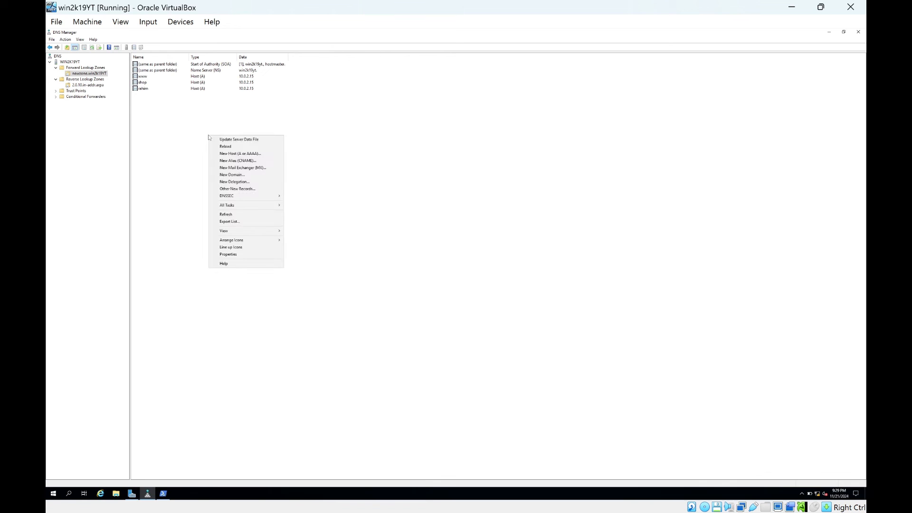
left_click(220, 161)
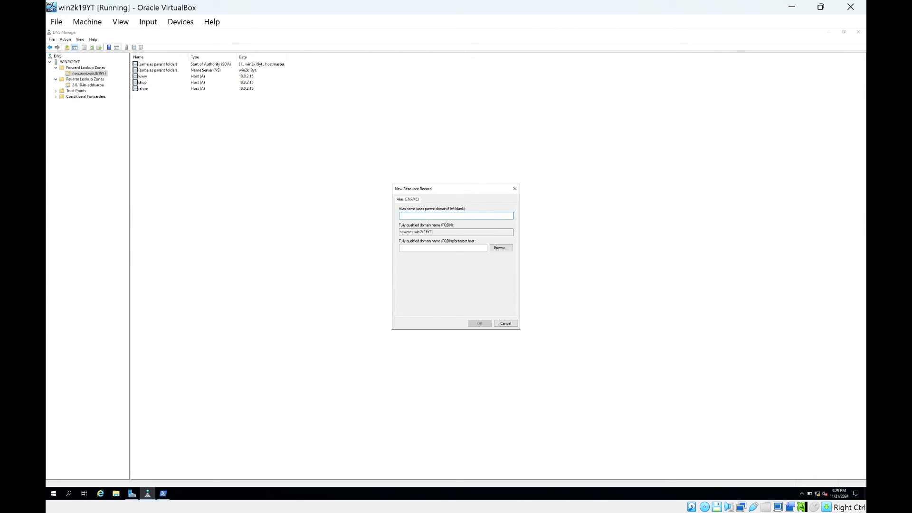
type("a")
key("Caps_Lock")
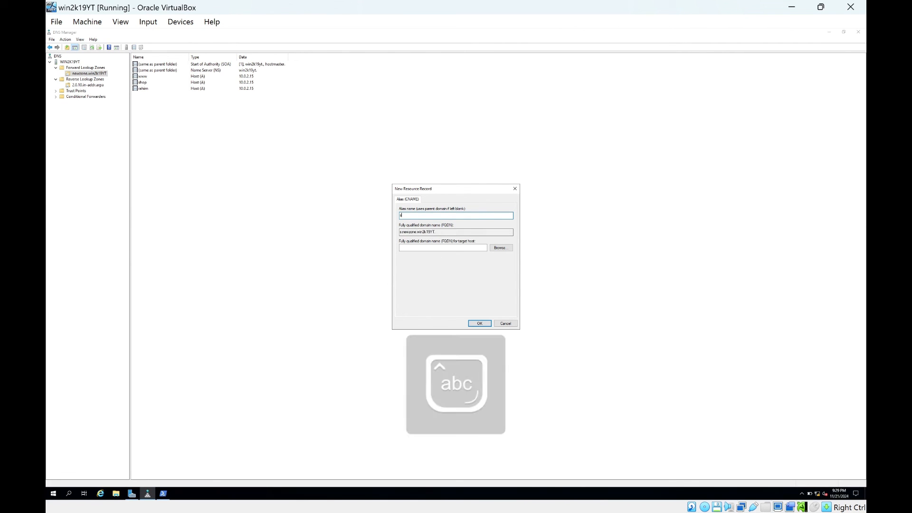
key("Tab")
key("Tab")
type("shop")
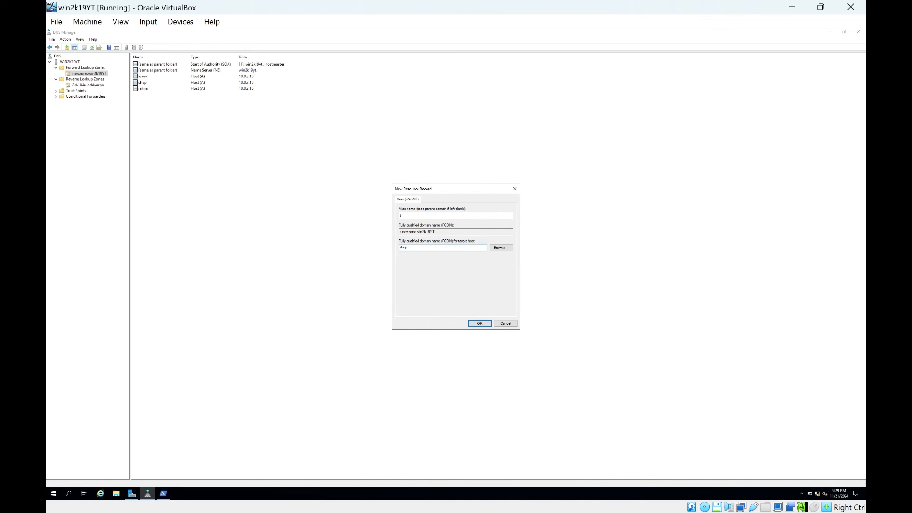
type(".newzone.win2k19")
key("Caps_Lock")
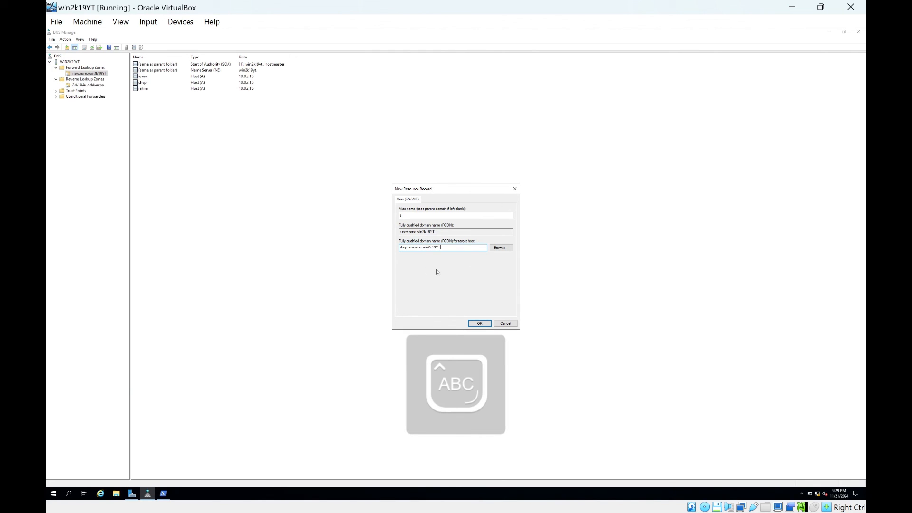
left_click(479, 323)
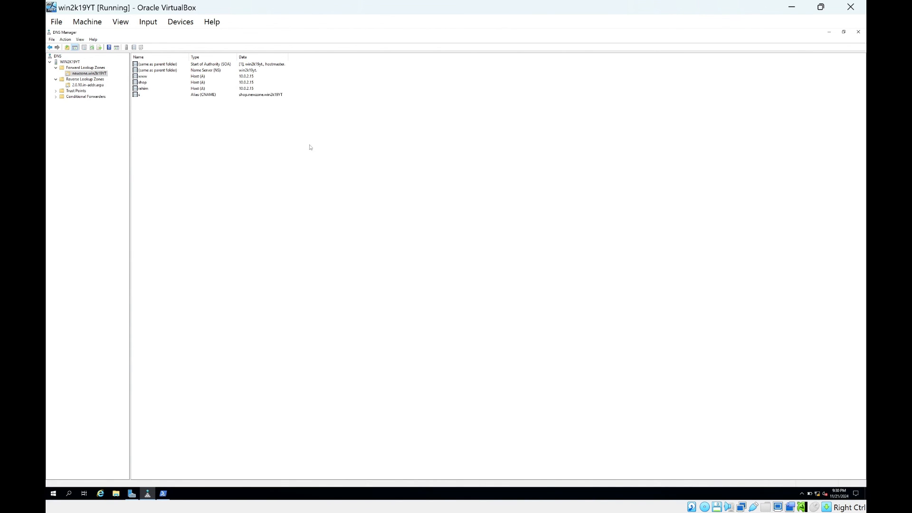
double_click(205, 95)
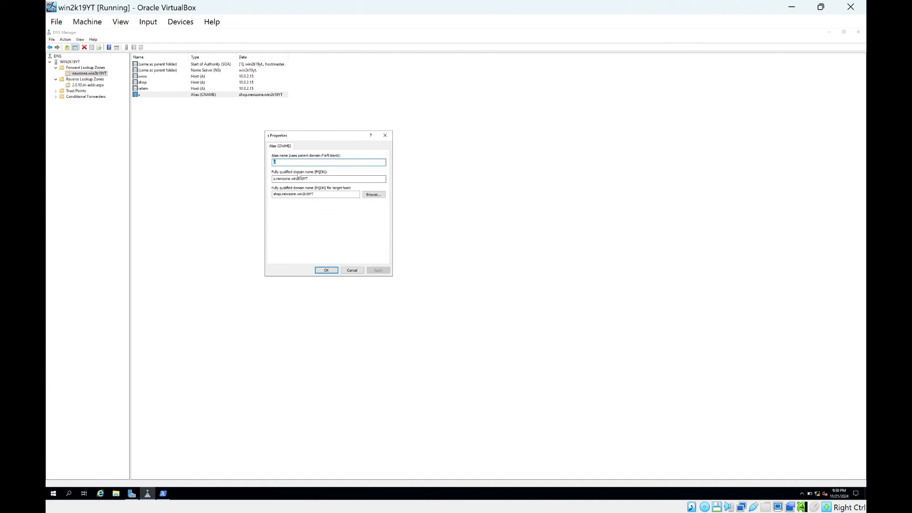
left_click(330, 272)
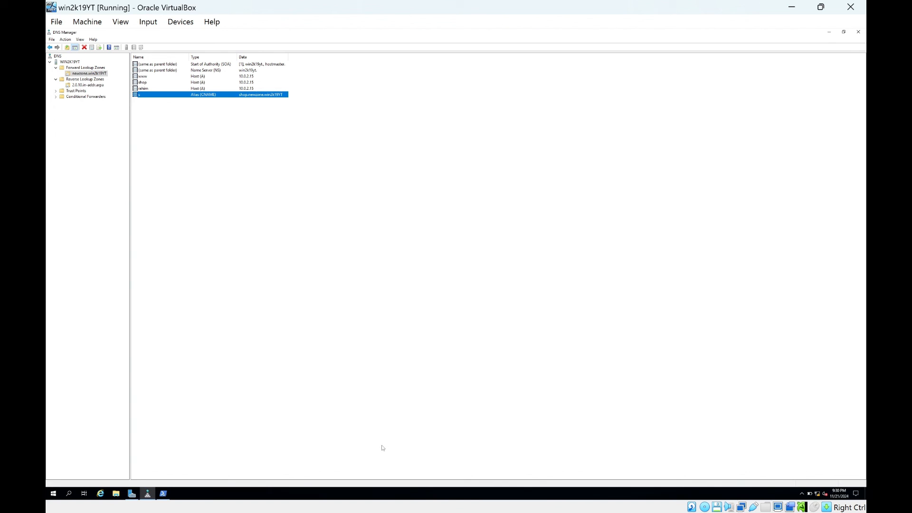